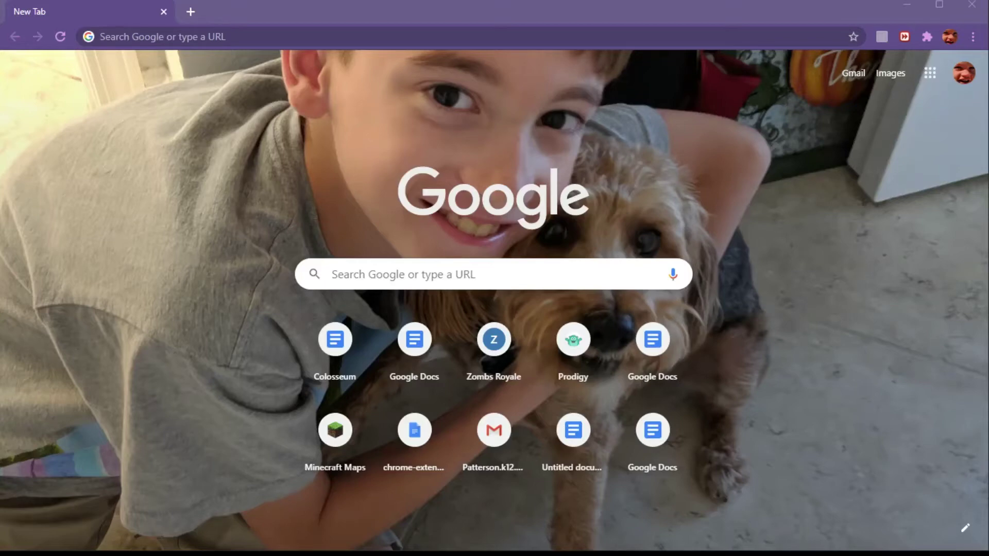
- Search Google for 'piskel app' and highlight the Piskel result's title
click(137, 34)
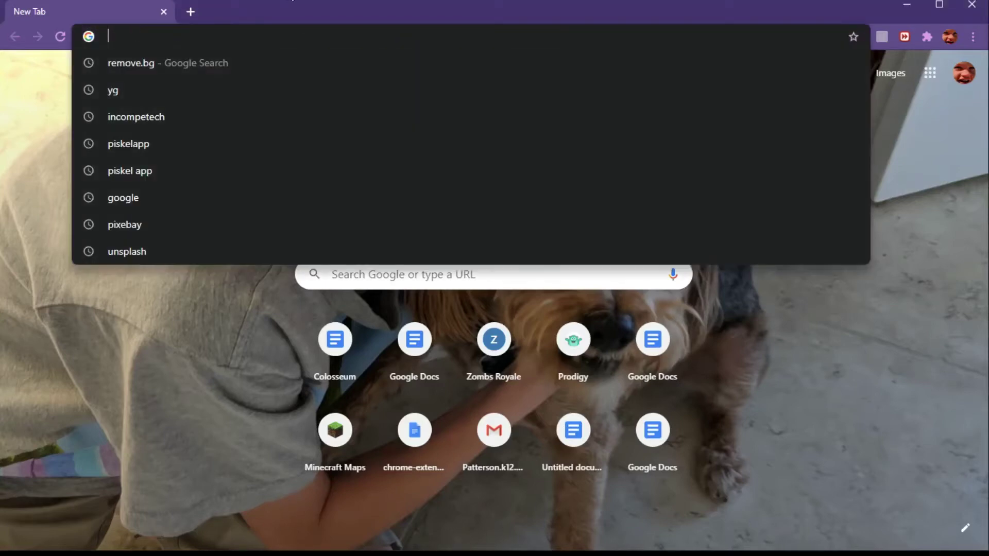
text(piskel)
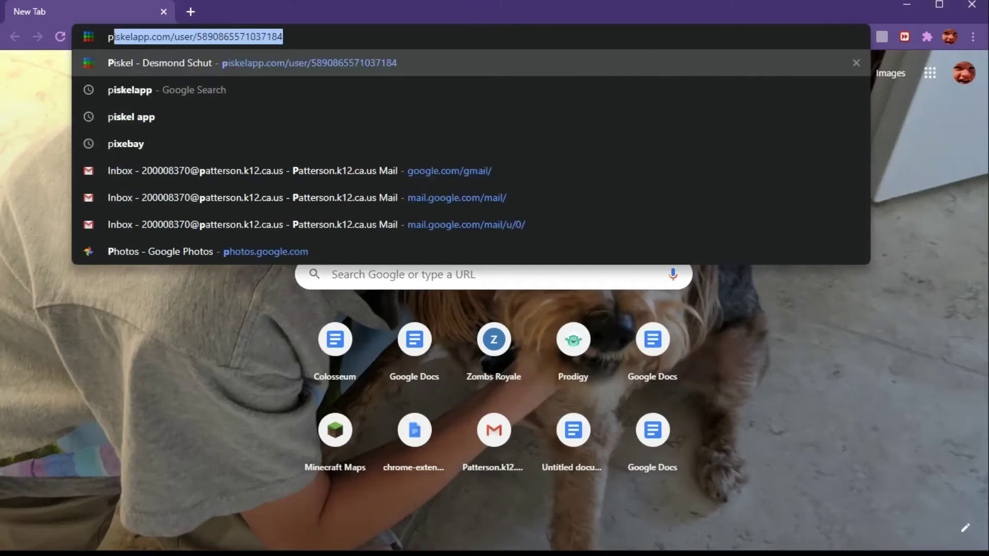
text( a)
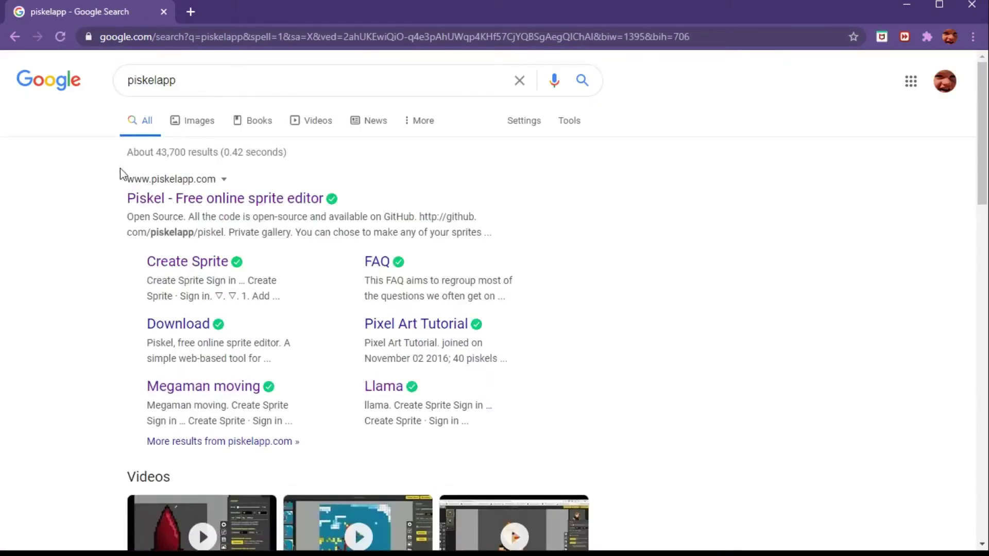
drag(120, 168, 247, 177)
- Open piskelapp.com from the search results and create a new 32x32 sprite
click(248, 176)
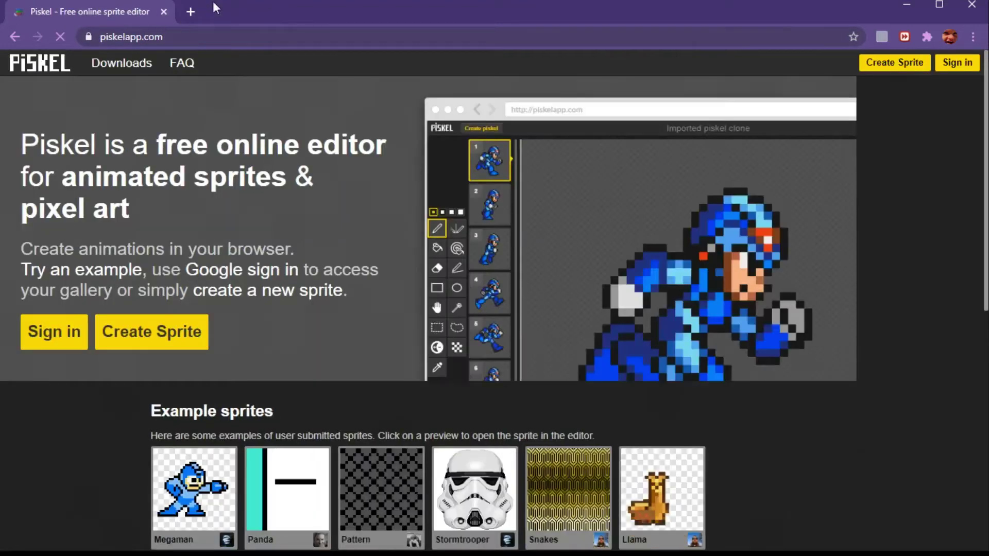
key(alt+Left)
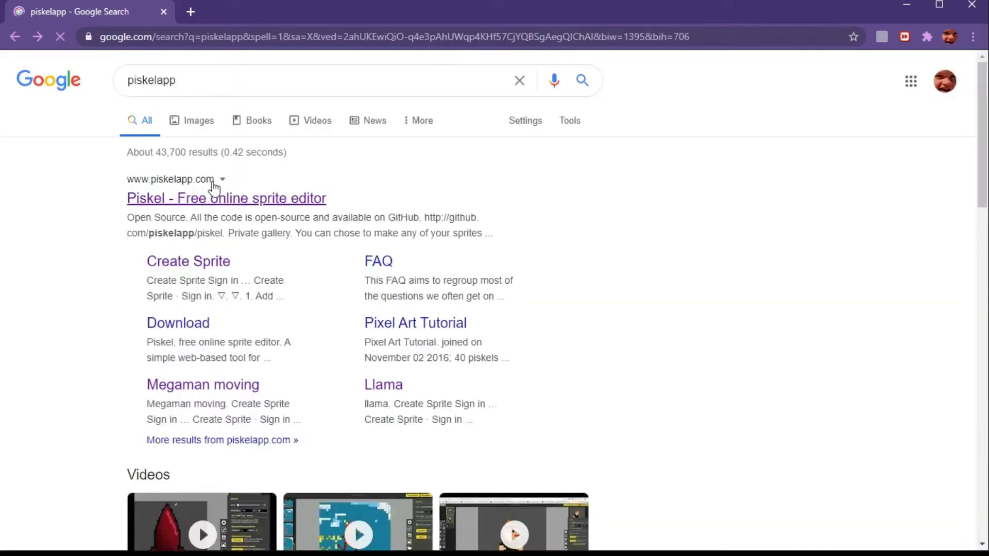
click(315, 206)
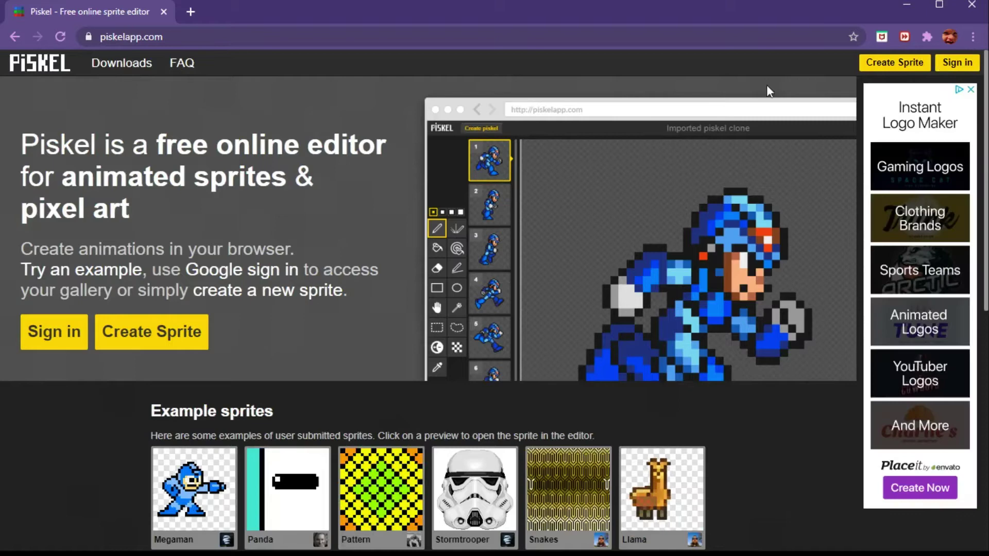
click(882, 62)
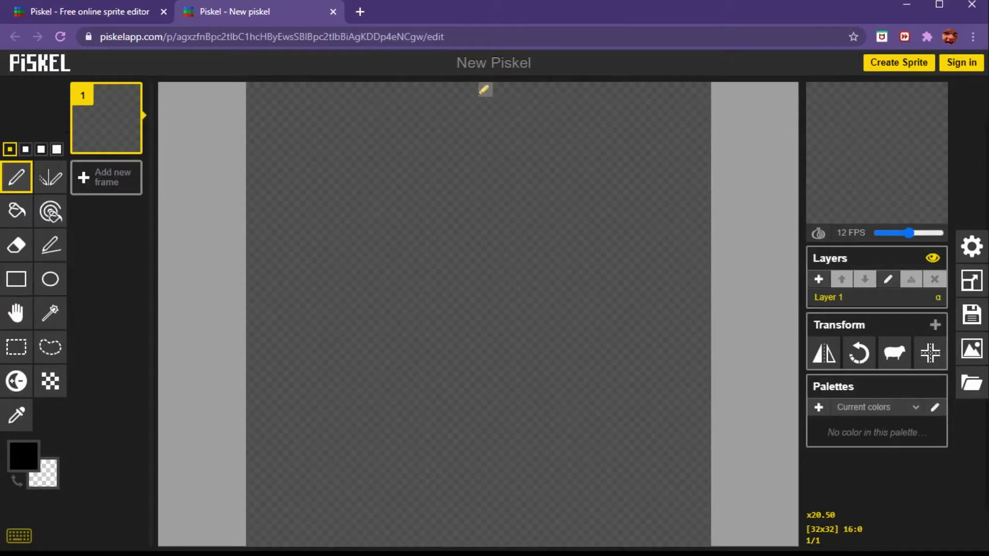
click(972, 247)
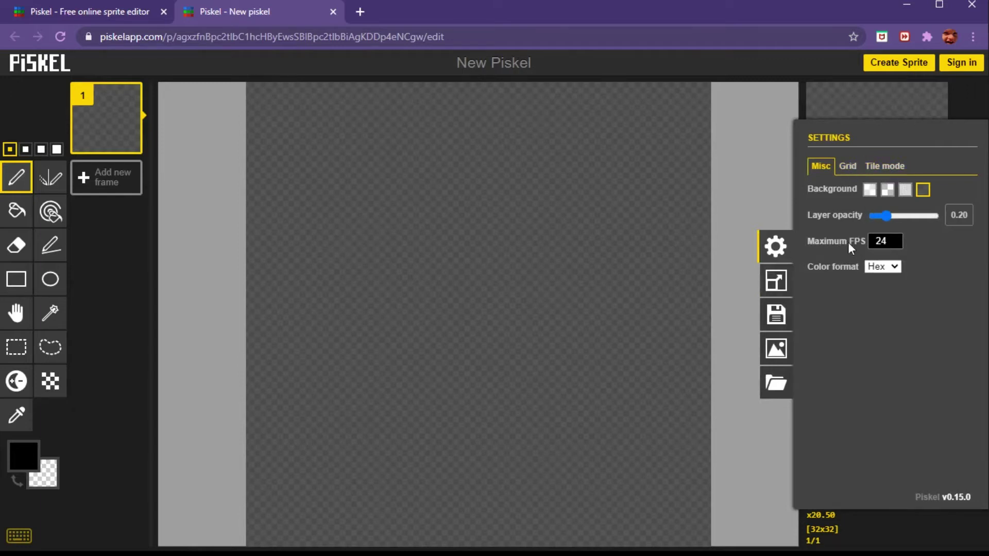
click(769, 284)
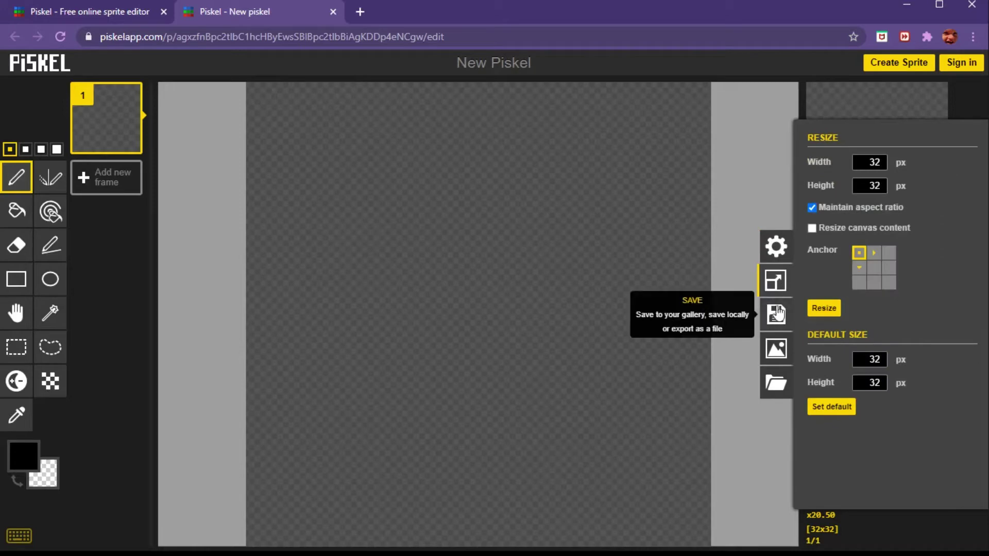
click(778, 313)
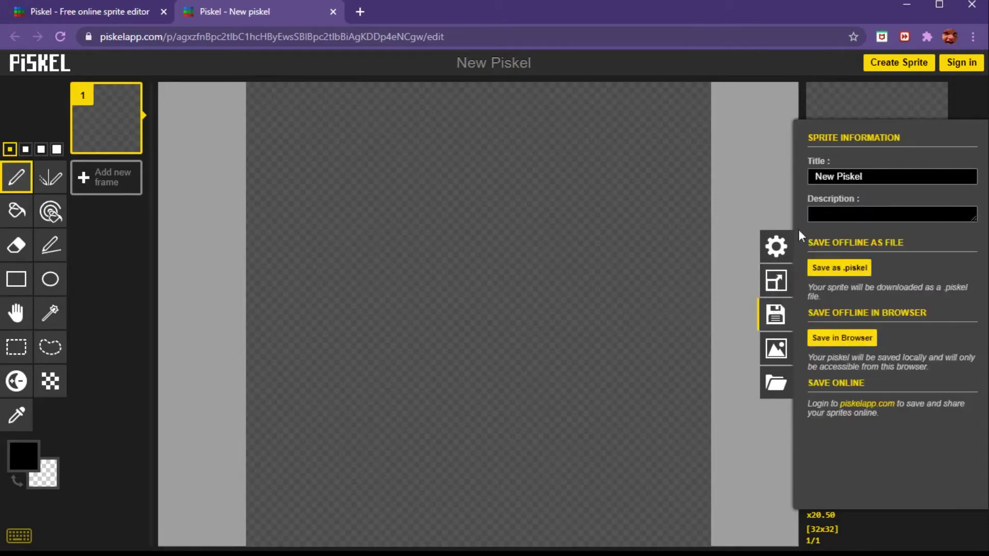
click(775, 348)
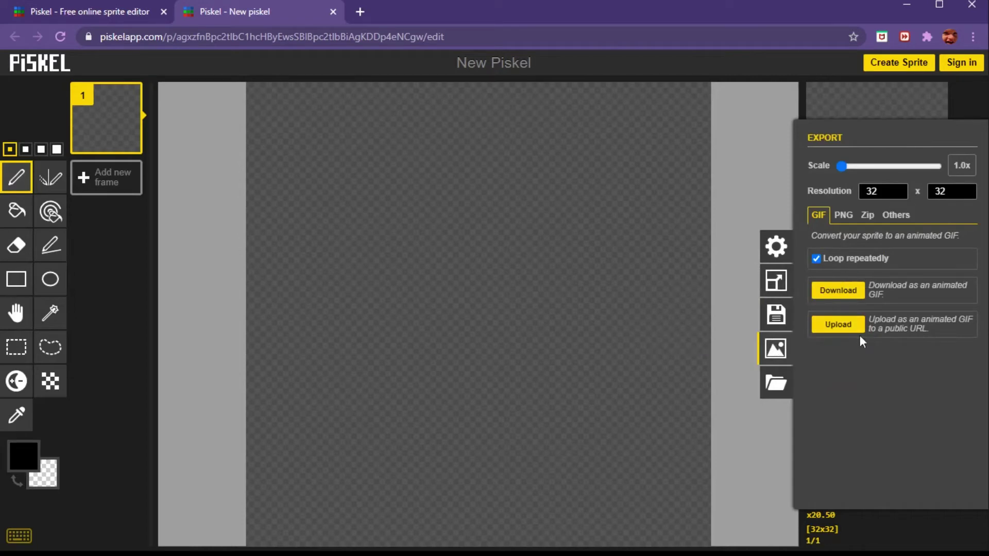
click(776, 383)
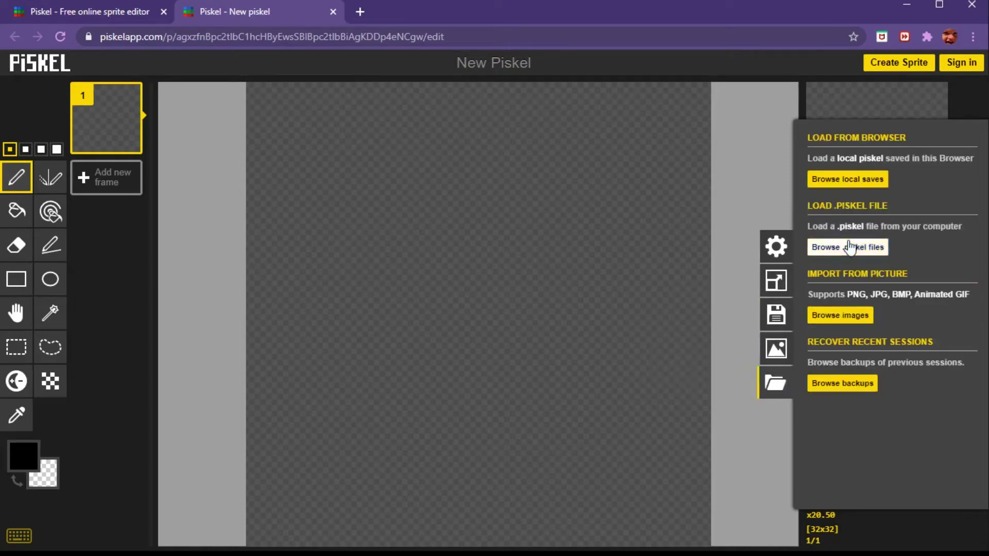
click(743, 181)
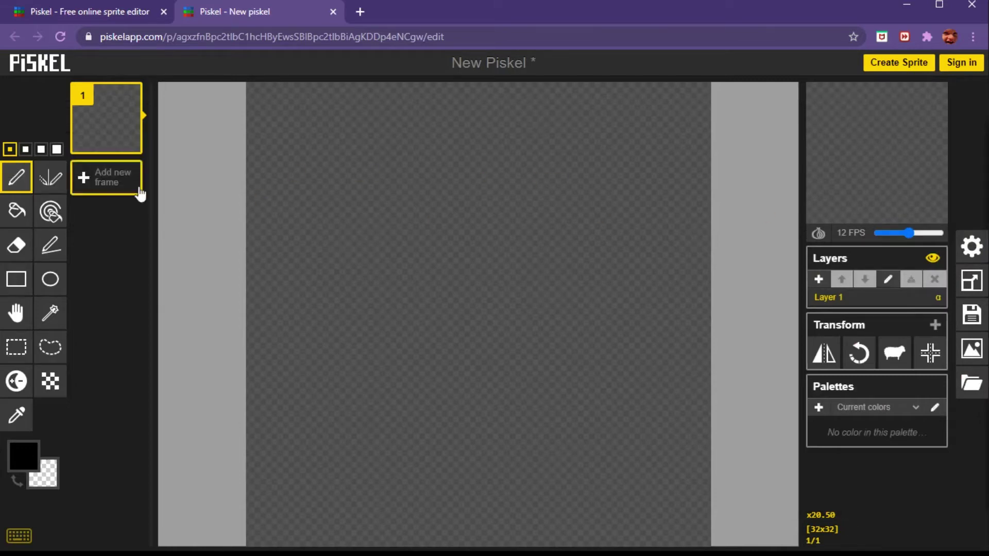
- Draw single black squares with pen sizes 1, 2, 3 and 4
click(326, 220)
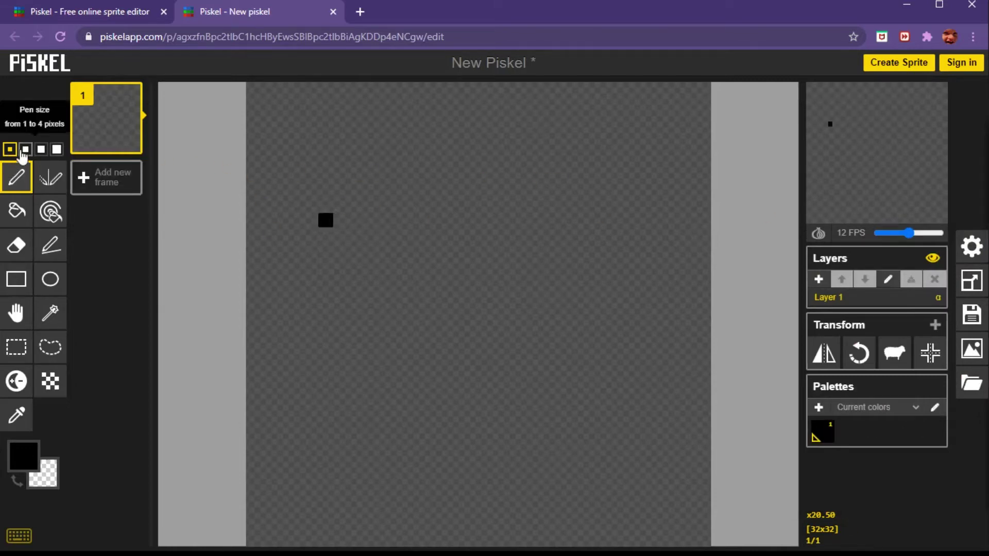
click(24, 150)
click(391, 155)
click(41, 151)
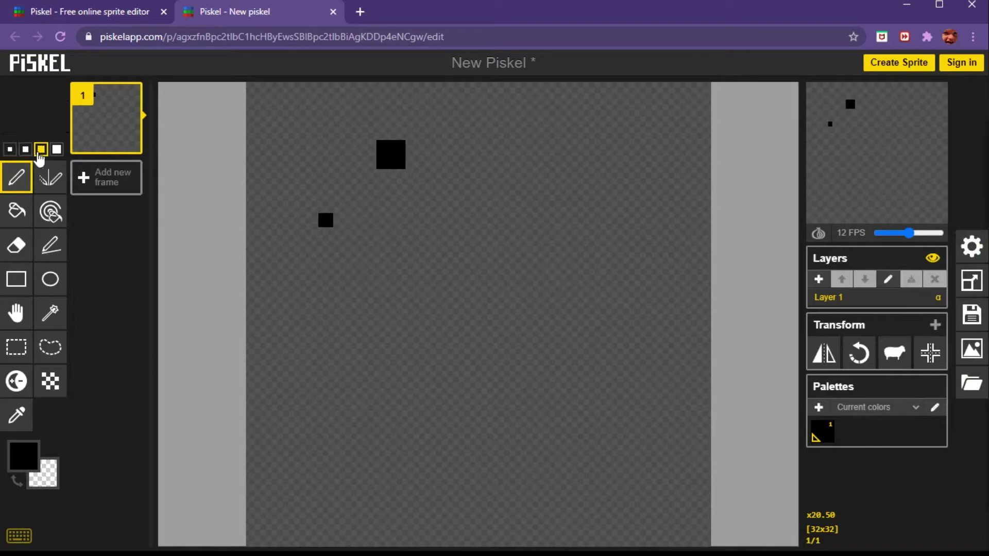
click(515, 206)
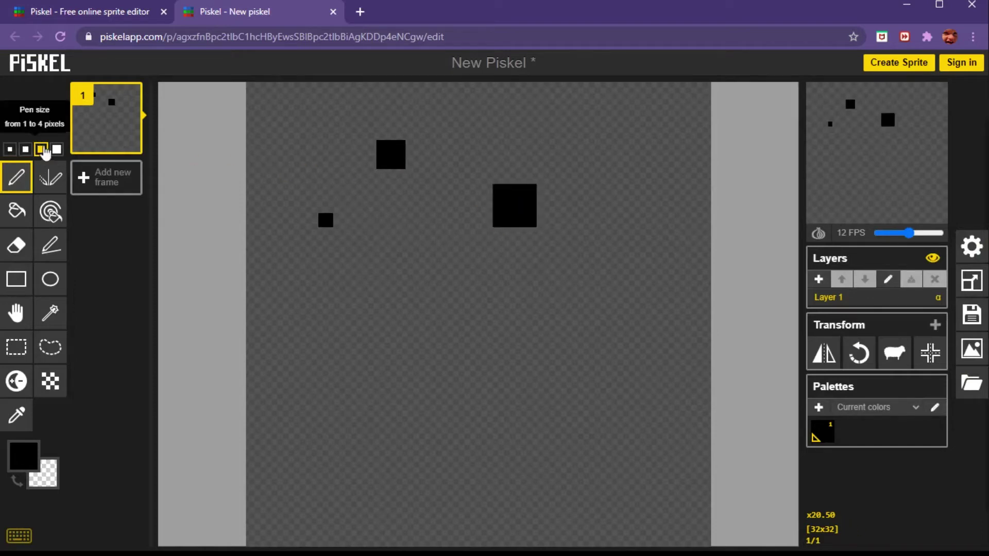
click(56, 150)
click(593, 137)
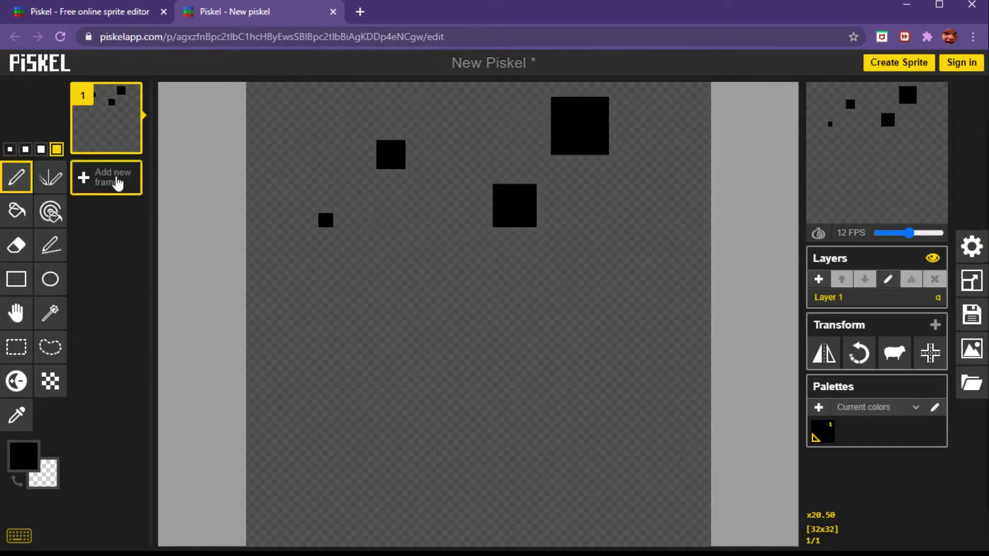
- Draw symmetric pairs of black squares and a centre bar with the Vertical Mirror pen
click(49, 178)
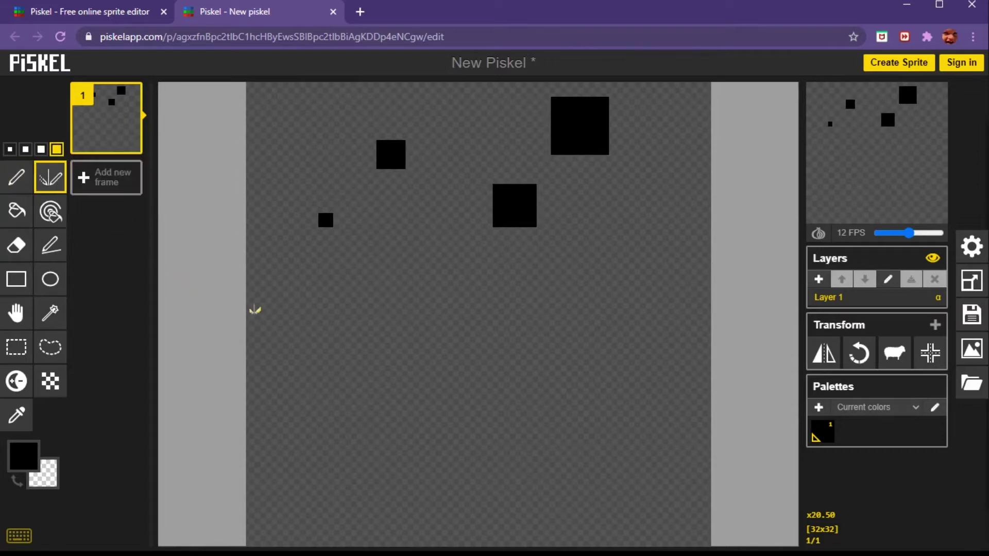
click(333, 330)
click(421, 257)
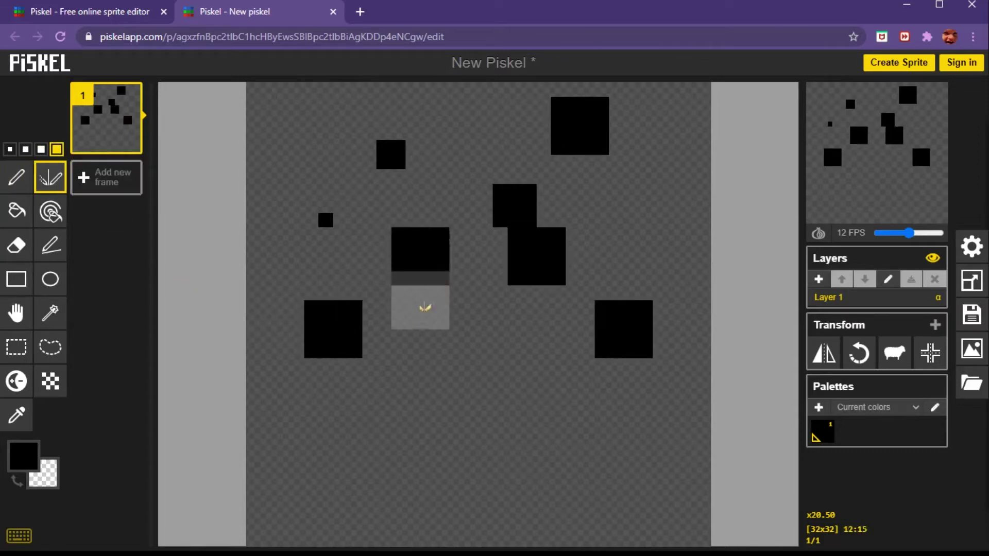
click(405, 474)
click(449, 358)
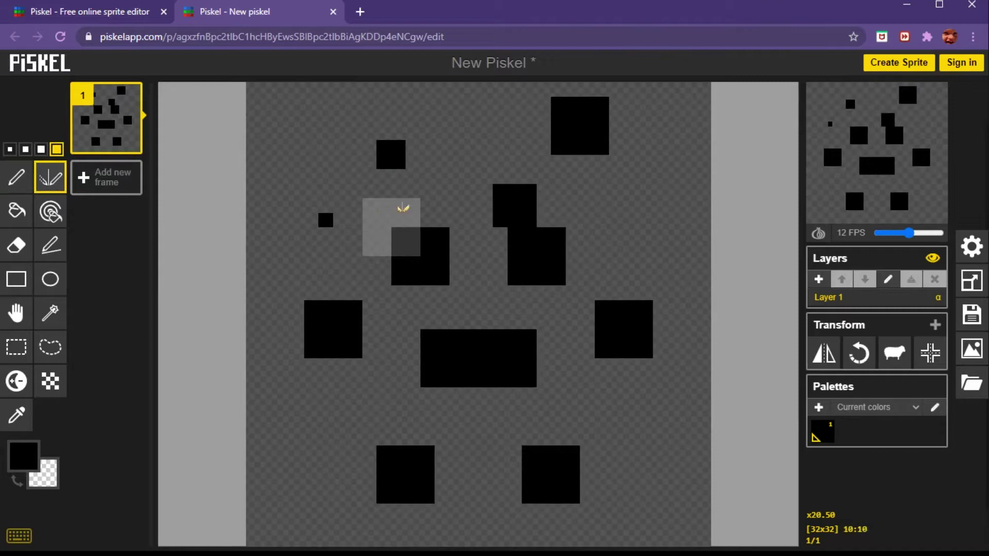
click(321, 143)
drag(631, 438, 616, 438)
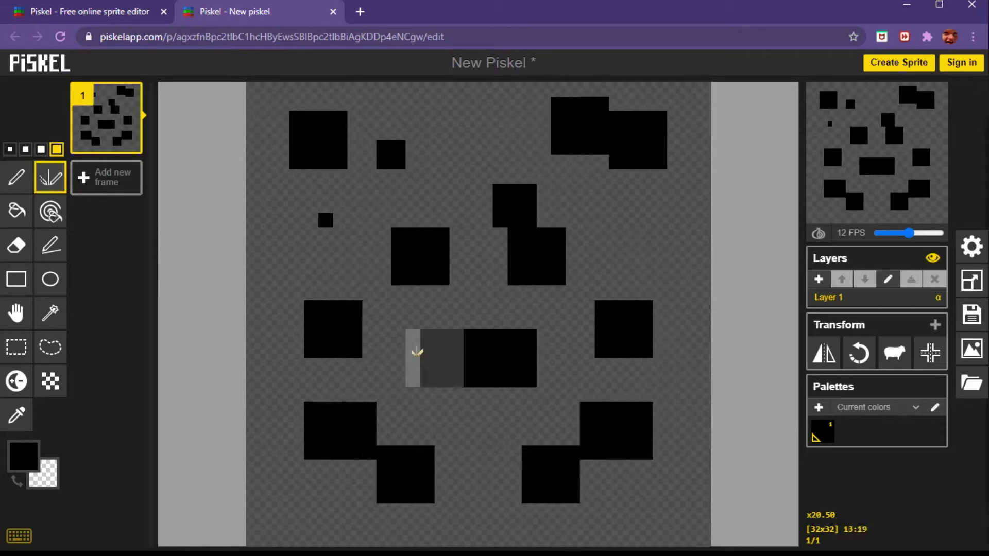
click(29, 212)
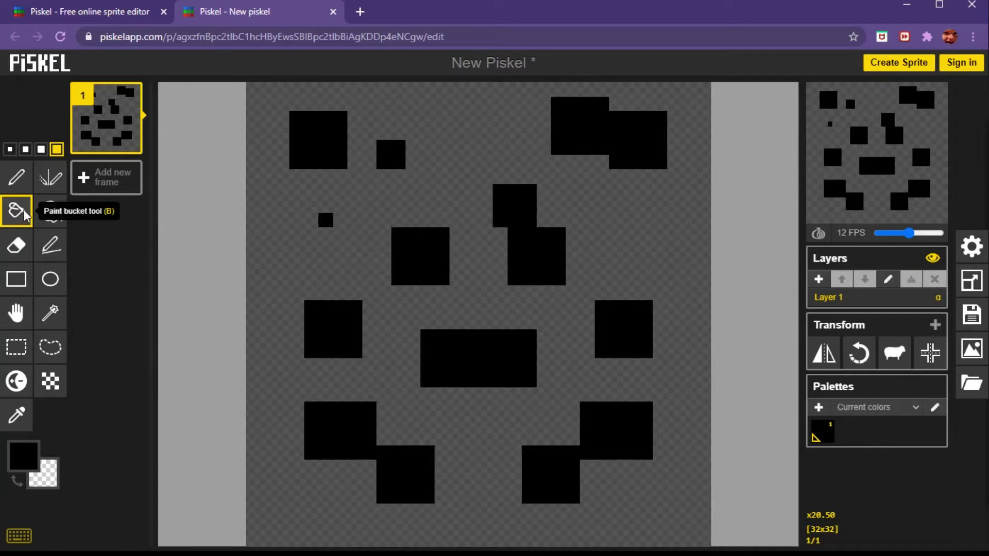
- Fill the canvas background with red using the paint bucket
click(23, 456)
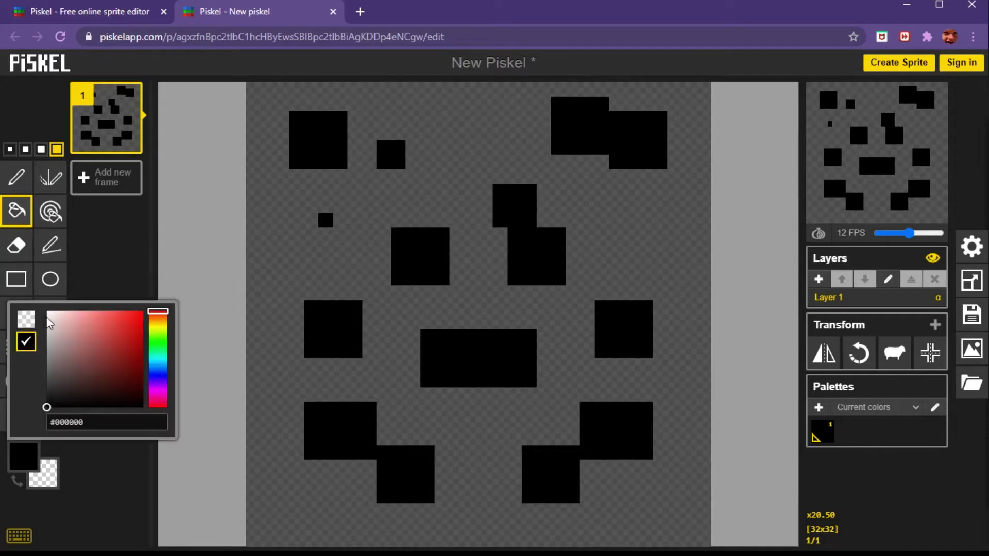
click(147, 318)
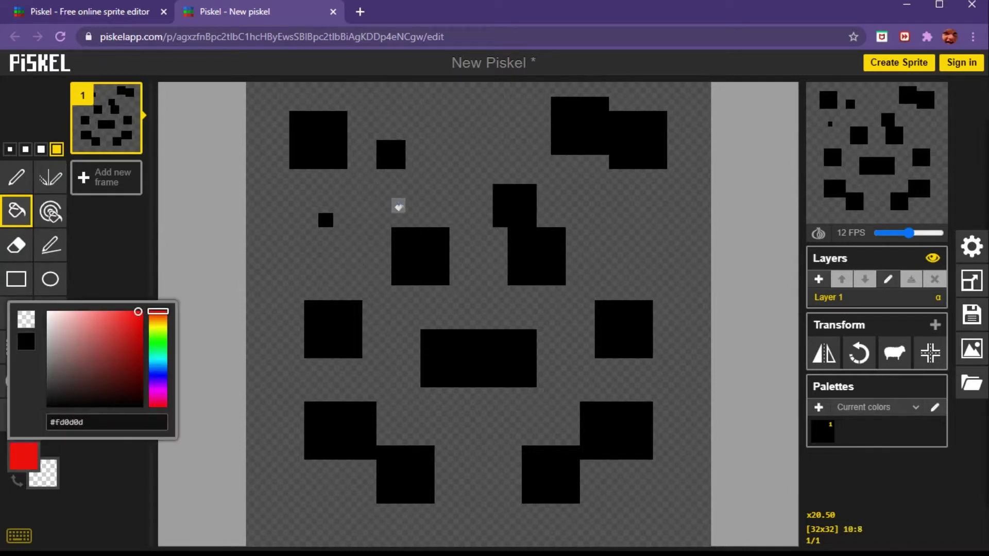
click(436, 179)
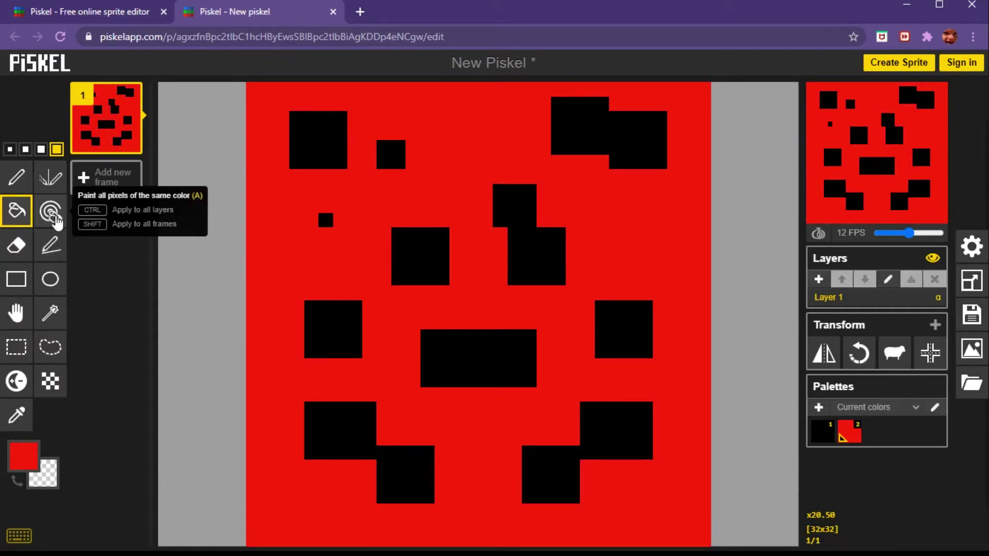
- Recolour all black blocks bright blue with the paint-same-colour tool
click(55, 219)
click(16, 415)
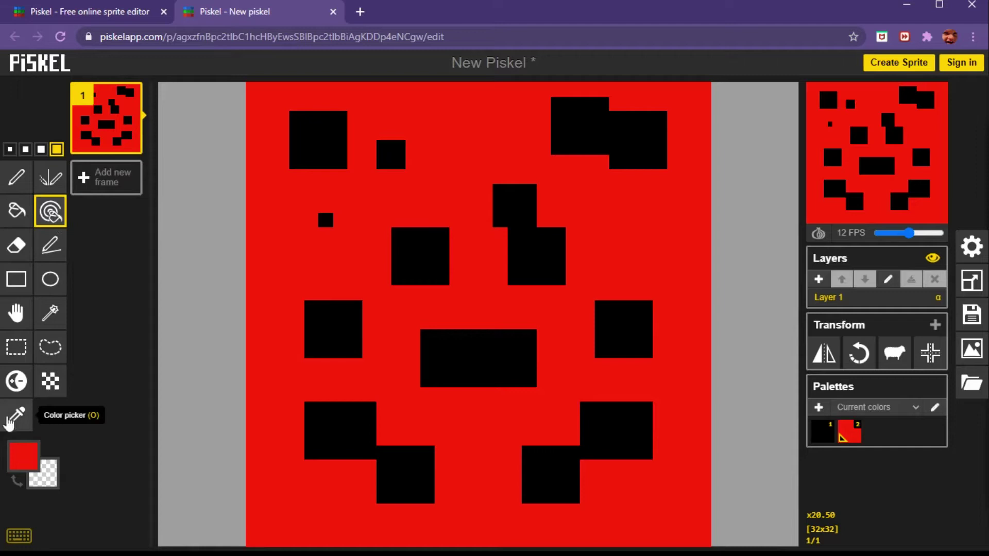
click(24, 456)
click(188, 379)
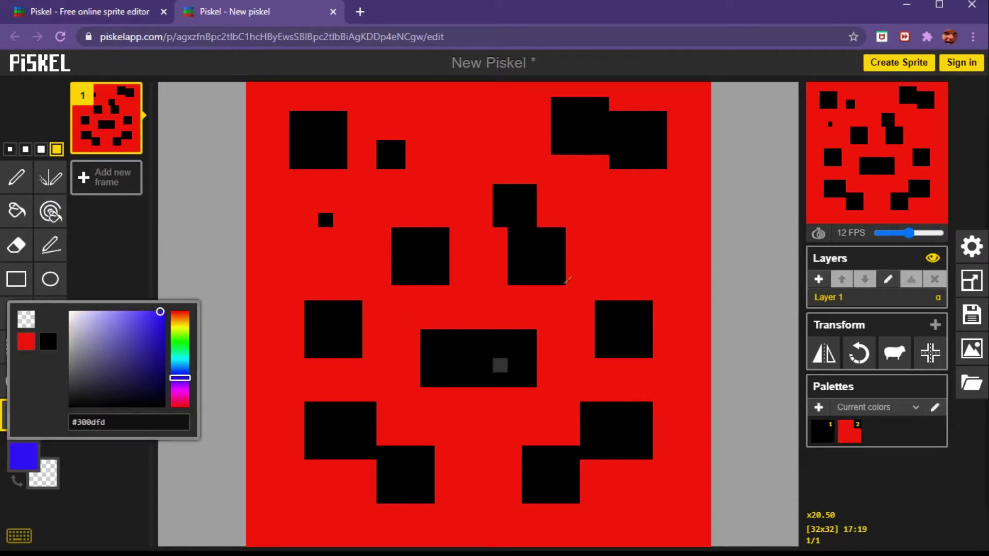
click(333, 138)
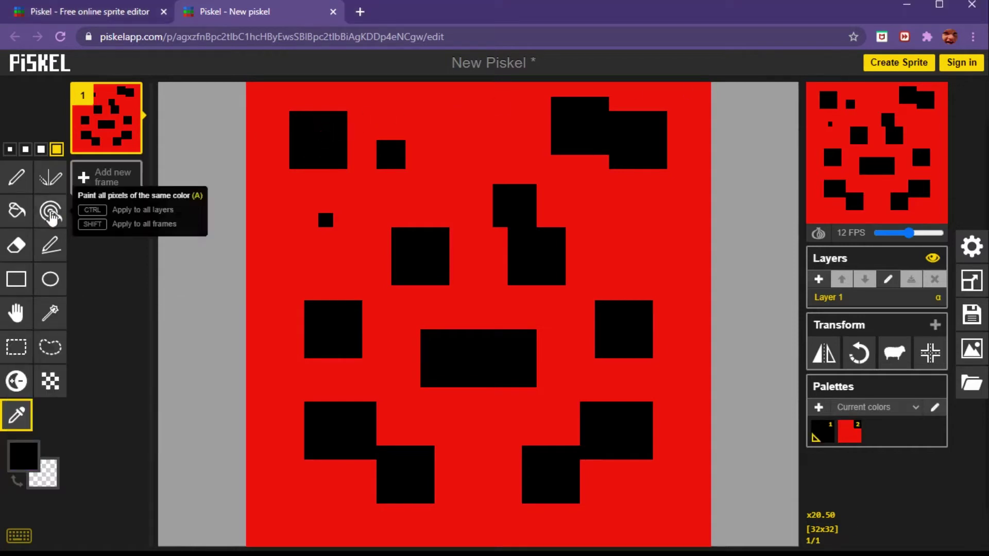
click(50, 212)
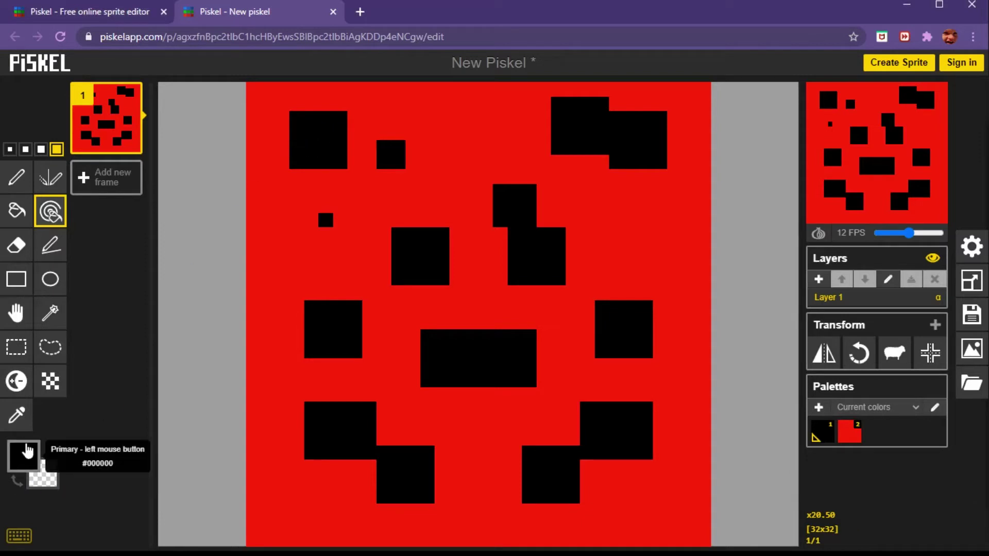
click(24, 456)
click(181, 381)
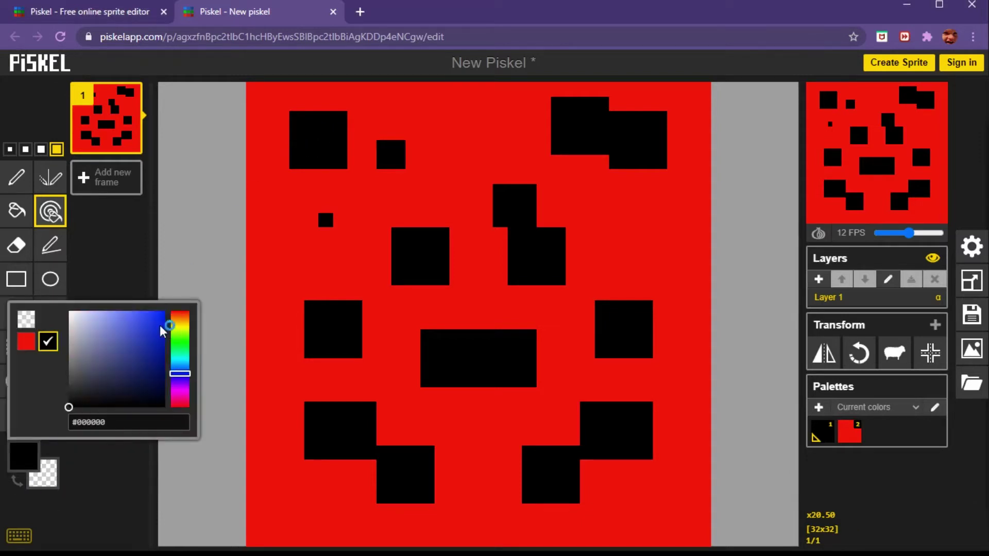
click(162, 316)
click(336, 130)
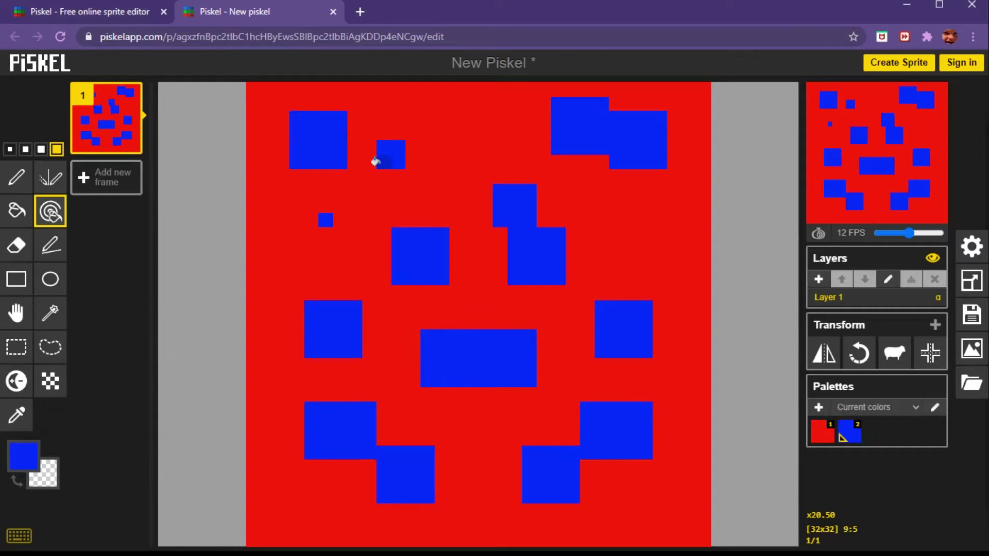
- Erase the entire red and blue drawing using the eraser at its largest size
click(16, 245)
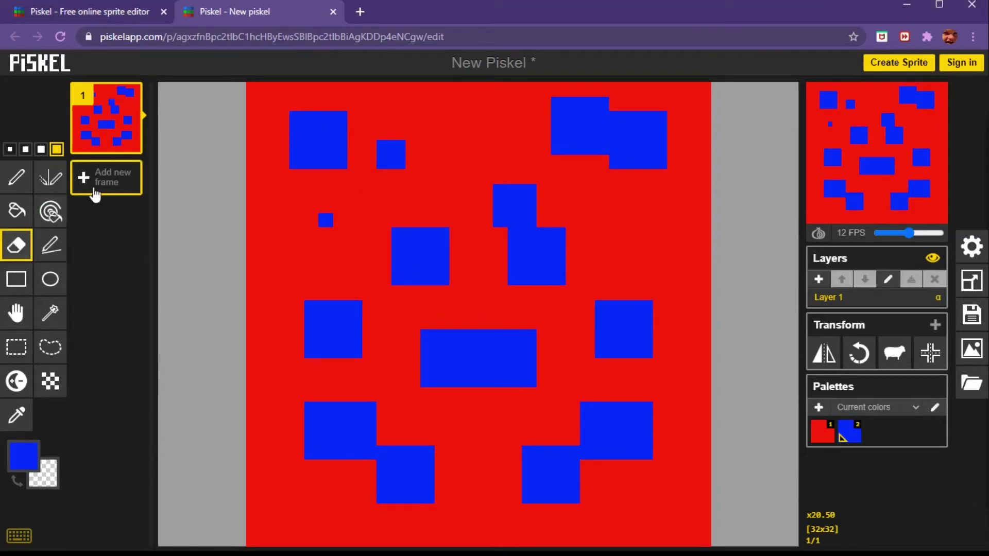
click(38, 153)
click(56, 149)
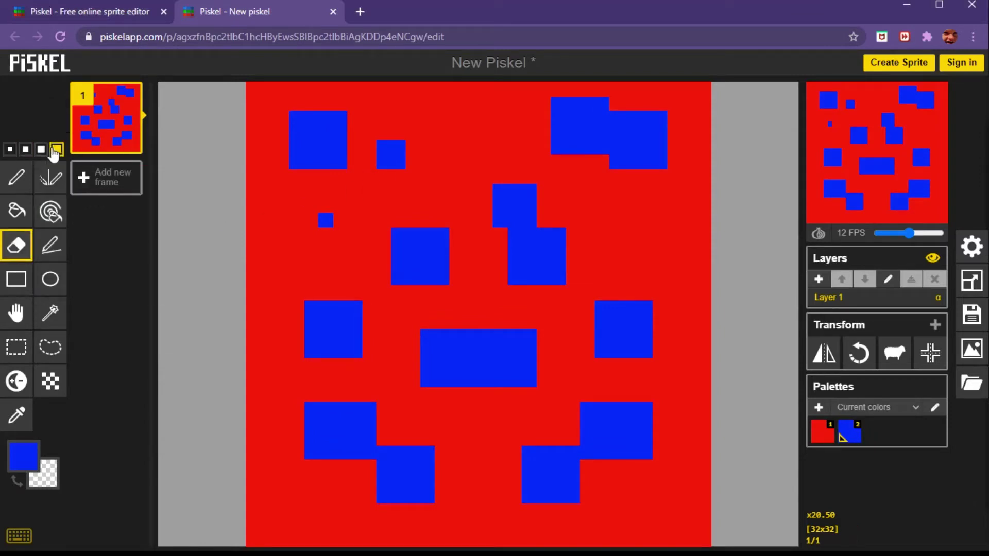
mouse_move(252, 139)
mouse_down()
mouse_move(294, 137)
mouse_move(298, 99)
mouse_move(342, 250)
mouse_up()
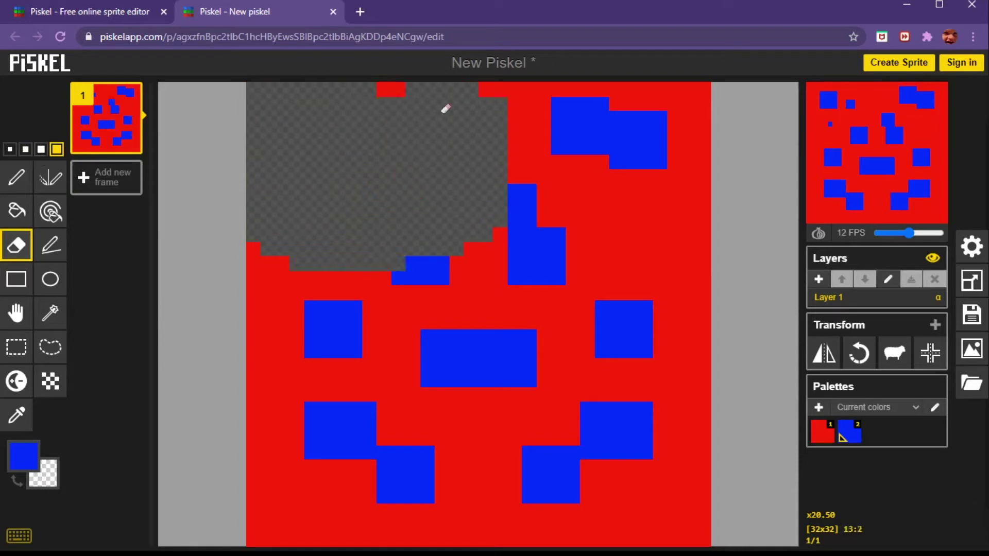
drag(445, 108, 704, 123)
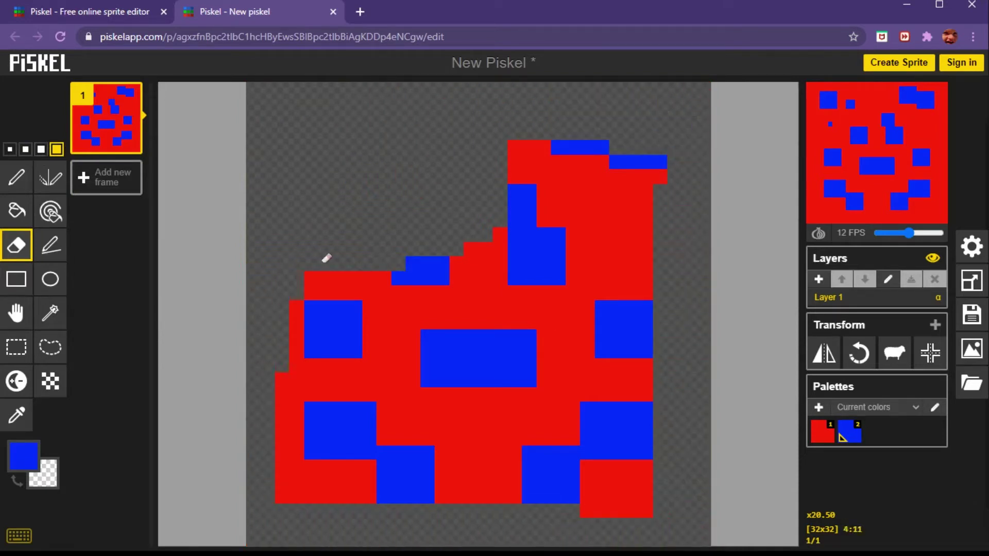
mouse_move(326, 257)
mouse_down()
mouse_move(309, 423)
mouse_move(325, 483)
mouse_move(373, 435)
mouse_move(376, 349)
mouse_move(402, 291)
mouse_move(424, 298)
mouse_move(407, 442)
mouse_move(418, 527)
mouse_move(465, 483)
mouse_move(456, 364)
mouse_move(465, 266)
mouse_move(479, 251)
mouse_move(507, 256)
mouse_move(525, 505)
mouse_move(520, 181)
mouse_move(542, 128)
mouse_move(559, 198)
mouse_move(562, 523)
mouse_move(603, 468)
mouse_move(594, 221)
mouse_move(606, 146)
mouse_move(631, 142)
mouse_up()
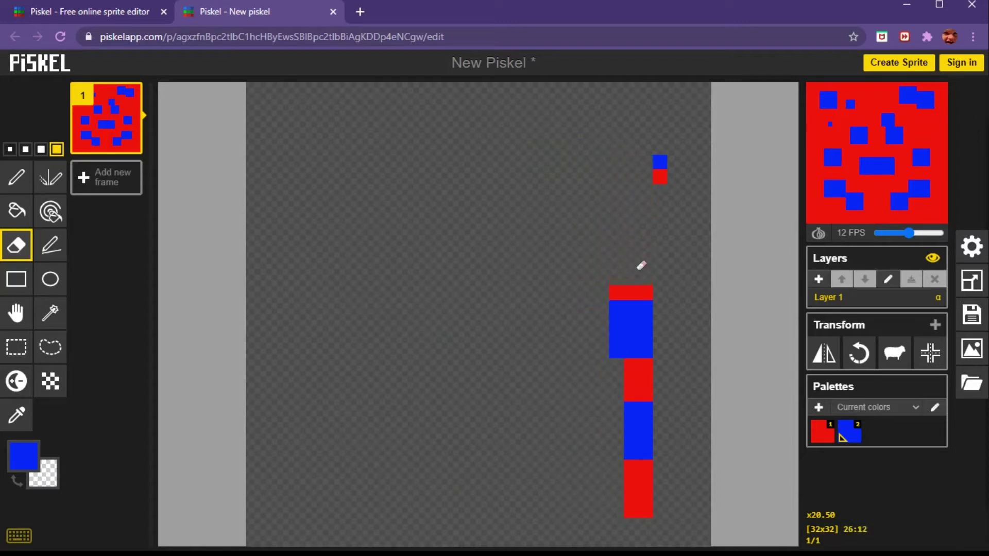
drag(641, 266, 642, 482)
drag(697, 236, 660, 170)
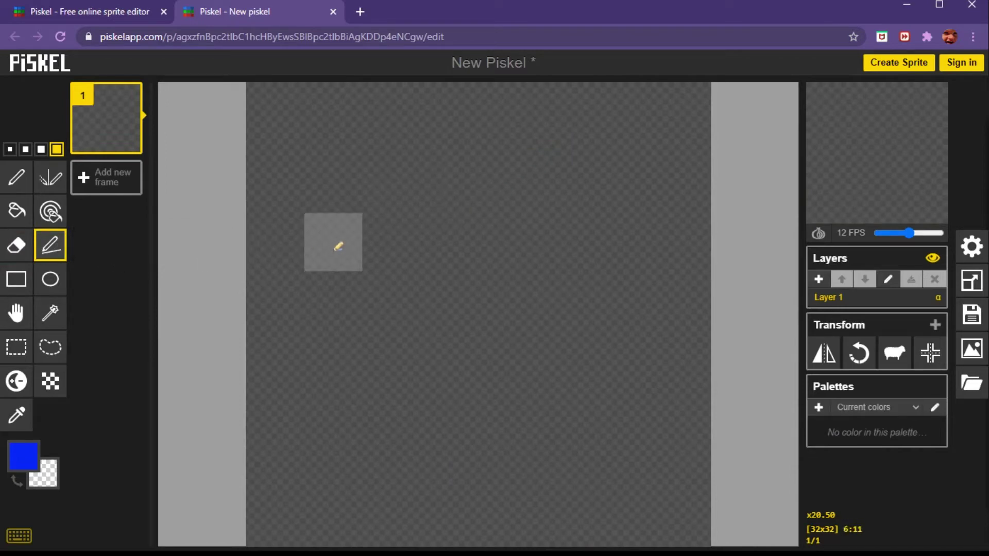
drag(339, 247, 690, 246)
mouse_move(522, 111)
mouse_down()
mouse_move(376, 384)
mouse_move(273, 535)
mouse_up()
drag(289, 170, 784, 453)
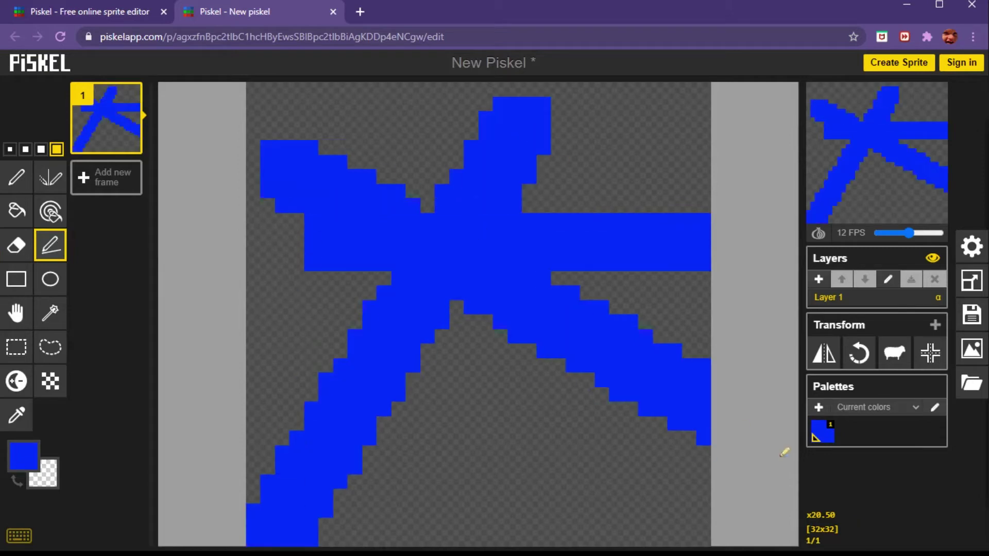
drag(639, 131, 466, 459)
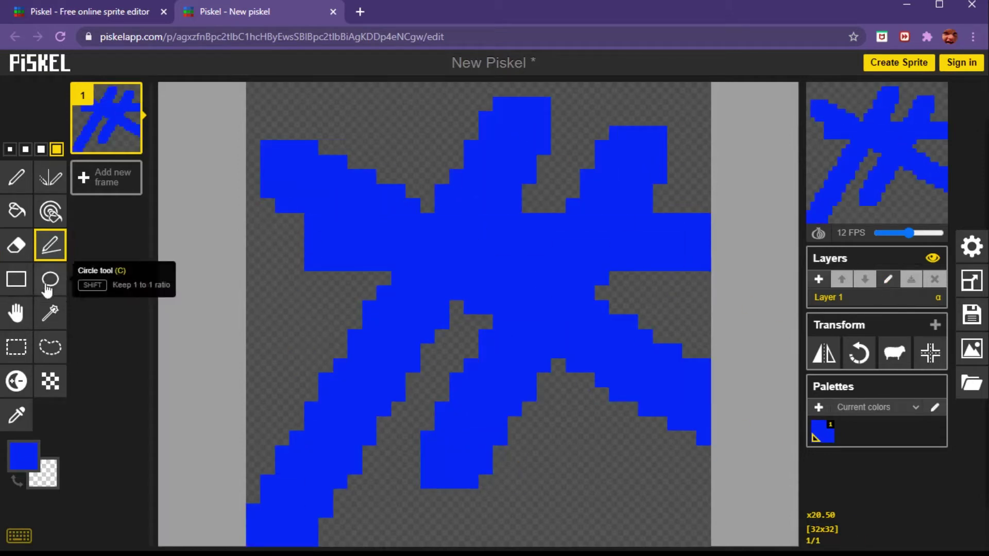
click(16, 245)
mouse_move(364, 150)
mouse_down()
mouse_move(259, 204)
mouse_move(535, 198)
mouse_move(485, 205)
mouse_move(297, 320)
mouse_move(391, 497)
mouse_move(263, 421)
mouse_move(436, 402)
mouse_move(526, 379)
mouse_move(544, 421)
mouse_move(560, 392)
mouse_move(492, 450)
mouse_move(691, 378)
mouse_move(707, 320)
mouse_move(689, 477)
mouse_move(688, 395)
mouse_move(496, 320)
mouse_move(507, 381)
mouse_move(535, 250)
mouse_move(550, 335)
mouse_move(567, 325)
mouse_move(580, 215)
mouse_move(686, 66)
mouse_move(590, 319)
mouse_move(675, 257)
mouse_move(693, 184)
mouse_move(641, 245)
mouse_up()
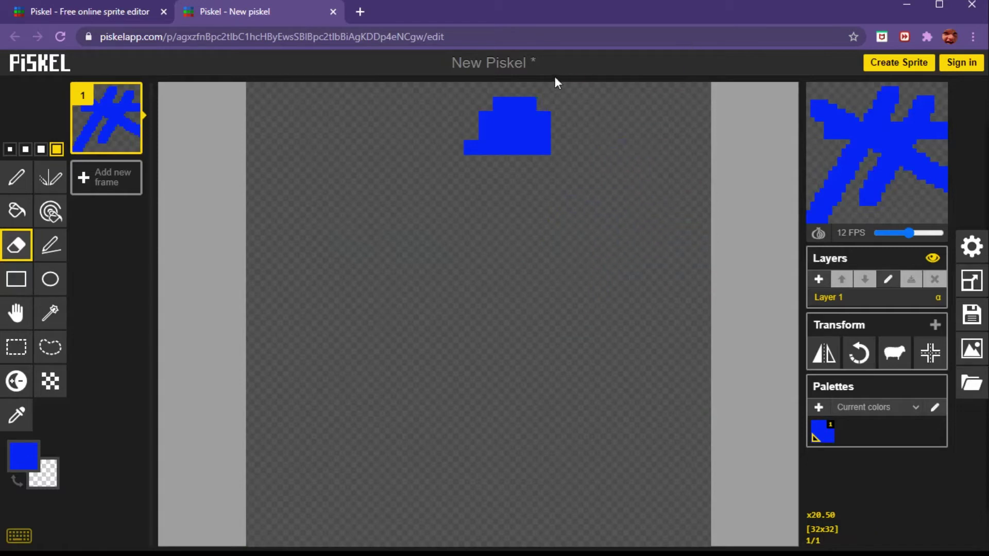
drag(556, 83, 486, 212)
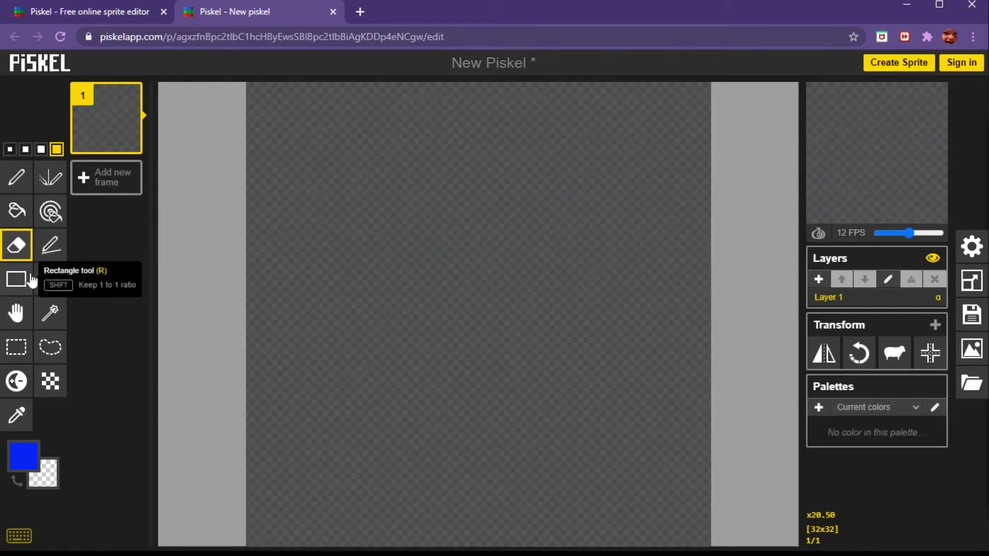
- Draw seven overlapping 1-pixel blue rectangle outlines across the canvas
click(23, 277)
click(9, 149)
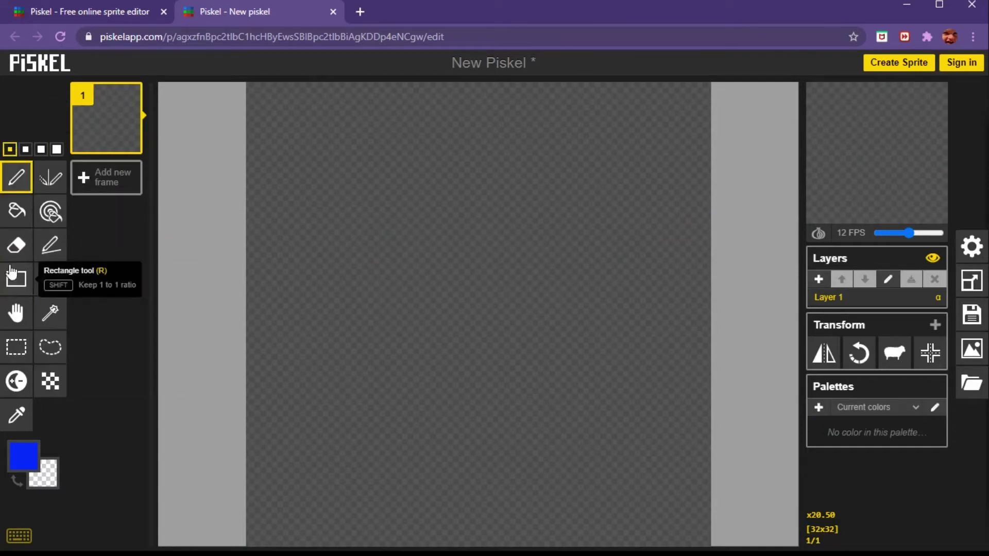
drag(295, 101, 664, 441)
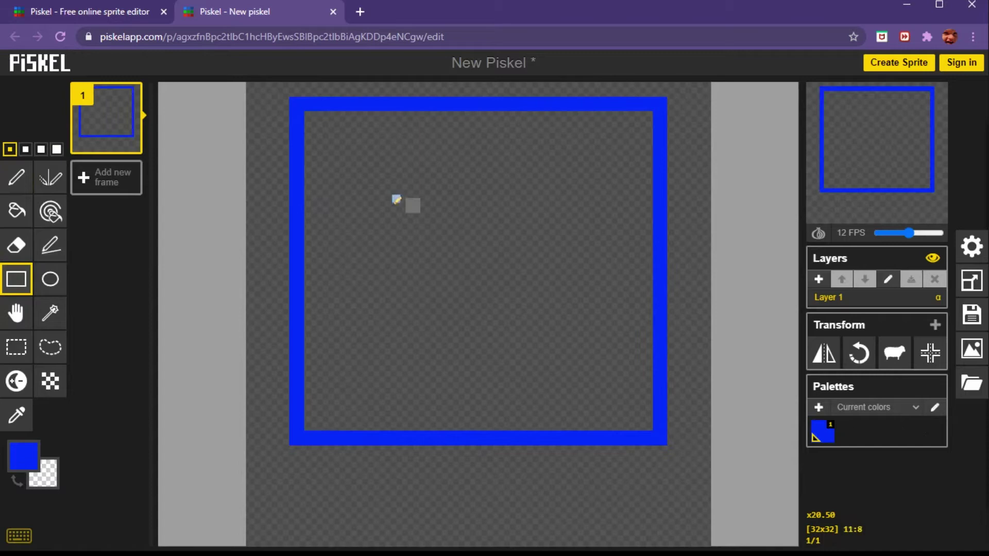
mouse_move(268, 176)
mouse_down()
mouse_move(422, 208)
mouse_move(740, 323)
mouse_up()
drag(497, 119, 358, 400)
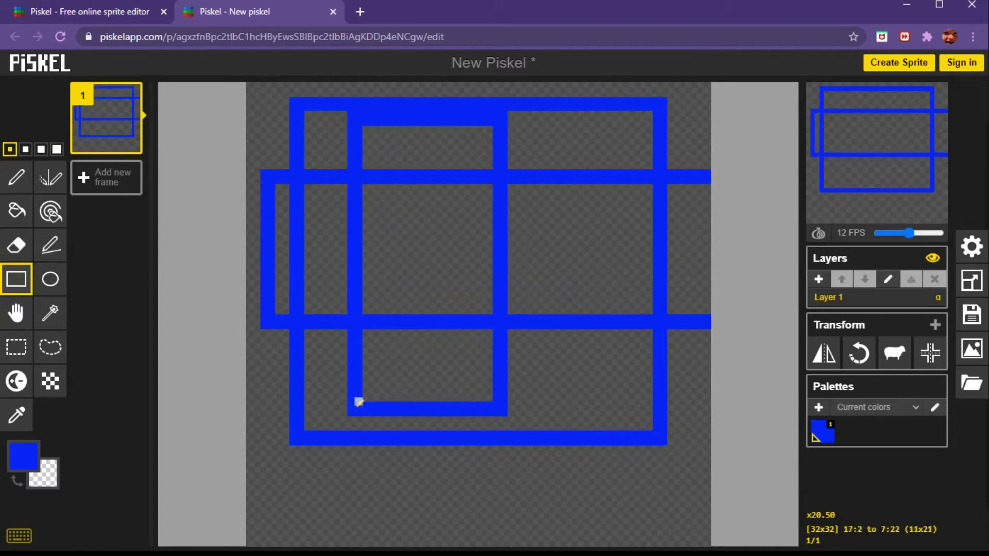
drag(588, 205, 373, 291)
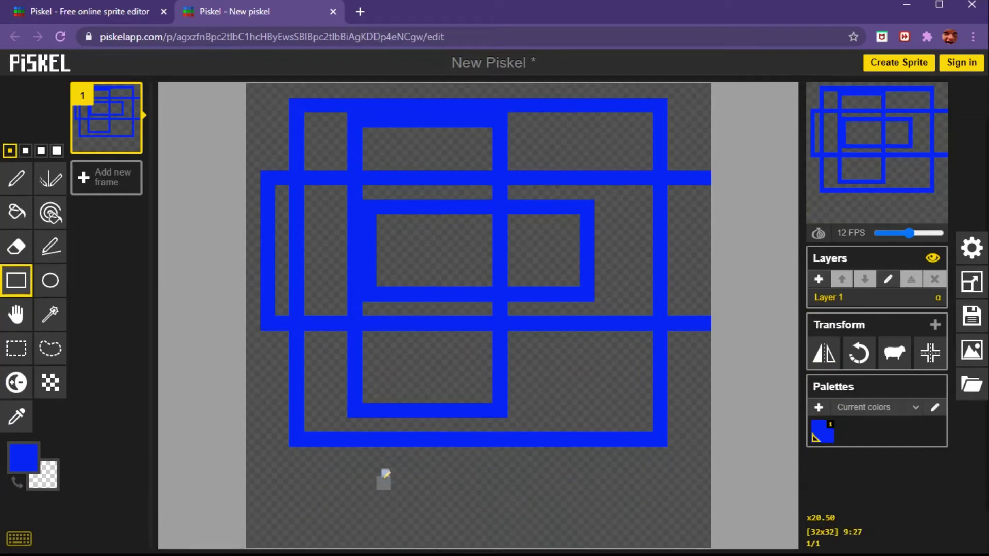
mouse_move(383, 483)
mouse_down()
mouse_move(478, 384)
mouse_move(456, 381)
mouse_up()
mouse_move(544, 382)
mouse_down()
mouse_move(473, 482)
mouse_move(442, 498)
mouse_up()
drag(554, 502, 515, 405)
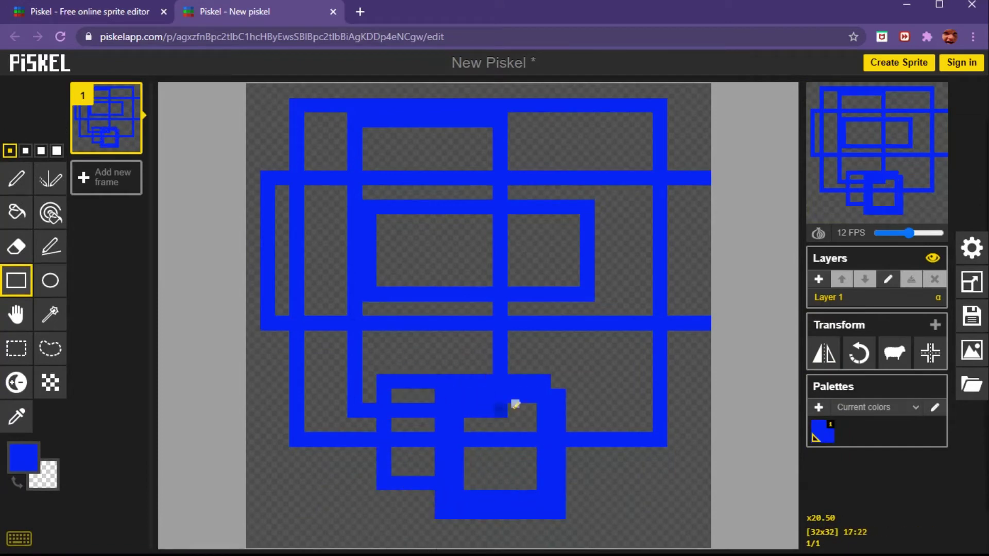
- Draw five overlapping blue ellipse outlines with the Circle tool
click(50, 280)
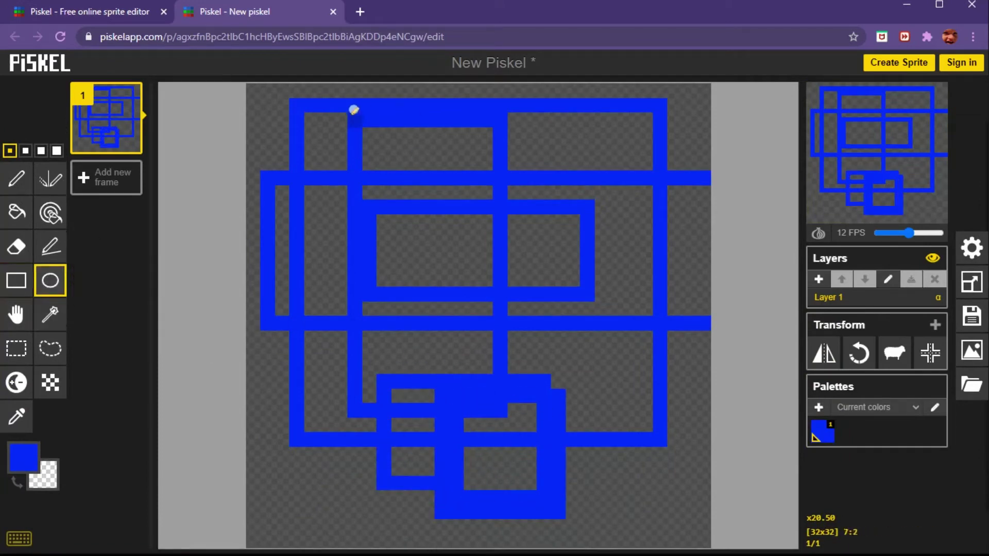
mouse_move(313, 109)
mouse_down()
mouse_move(572, 381)
mouse_move(631, 382)
mouse_up()
drag(589, 126, 450, 264)
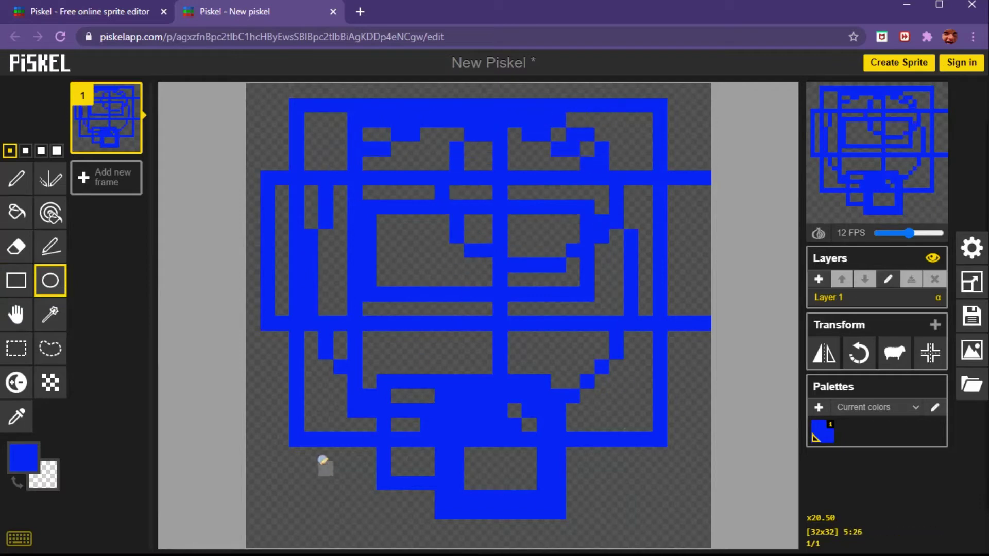
drag(324, 462, 442, 324)
drag(561, 336, 680, 477)
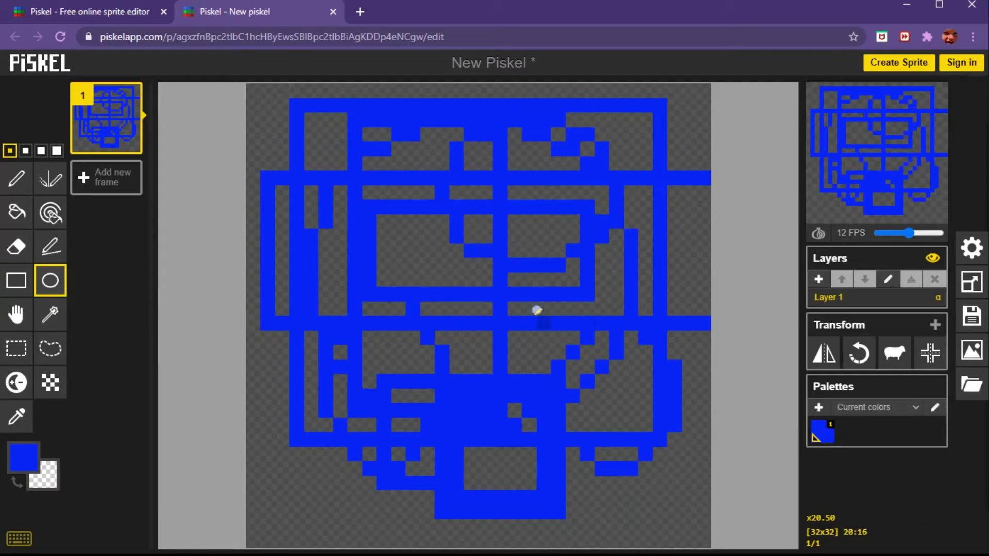
drag(577, 368, 407, 242)
- Shift the whole drawing up and left, and set the animation to 2 FPS
click(16, 314)
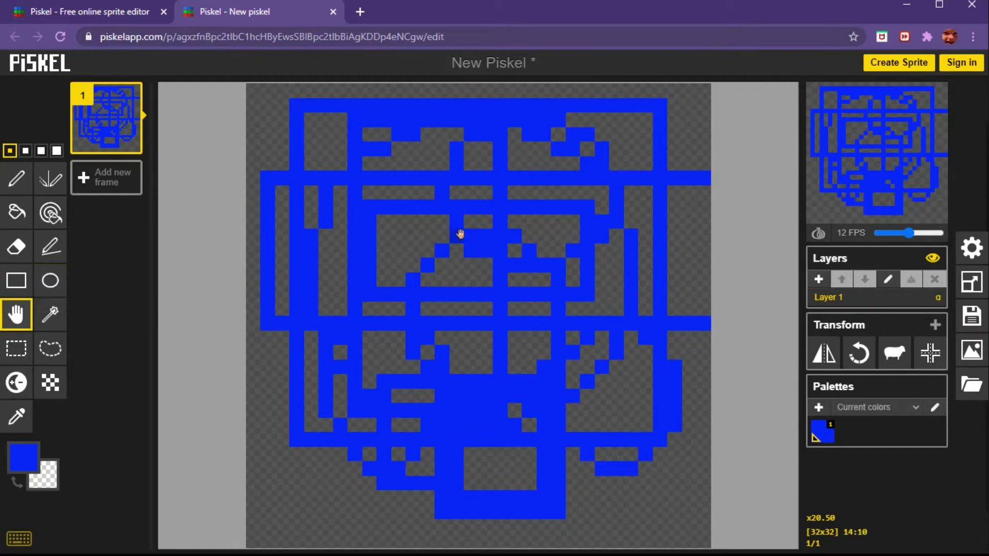
drag(478, 228, 495, 205)
mouse_move(909, 233)
mouse_down()
mouse_move(892, 234)
mouse_move(923, 235)
mouse_move(895, 234)
mouse_up()
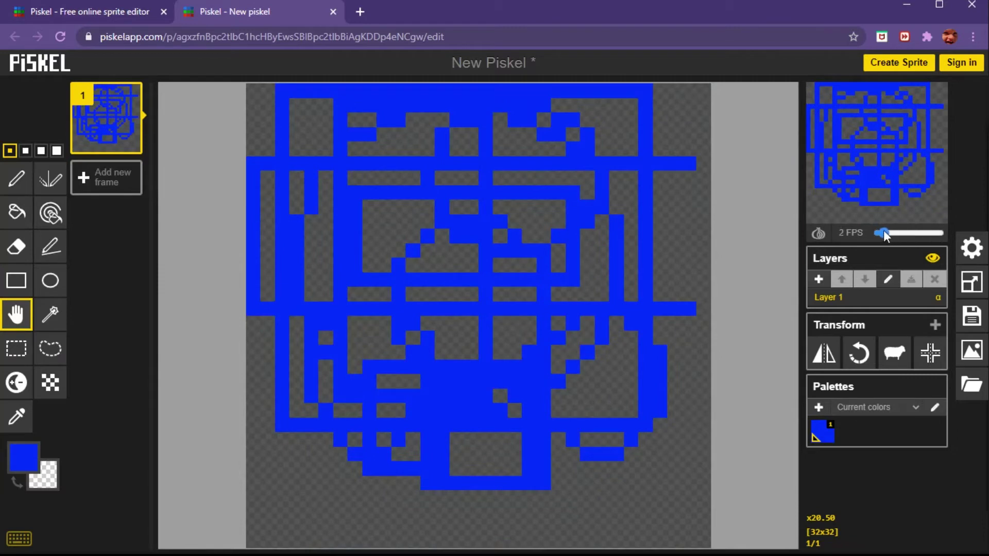
click(61, 319)
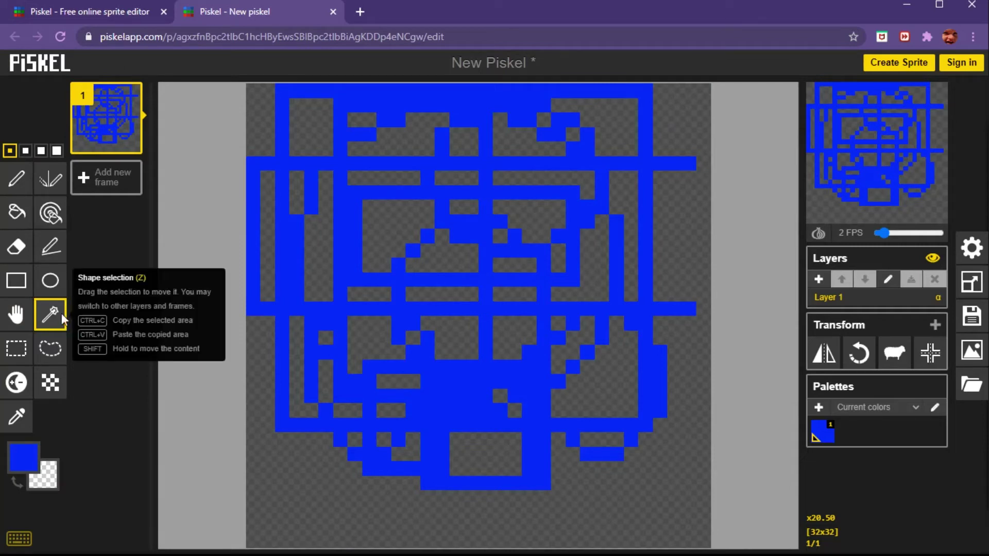
- Rectangle-select nearly the whole sprite and delete the blue maze pattern
click(341, 232)
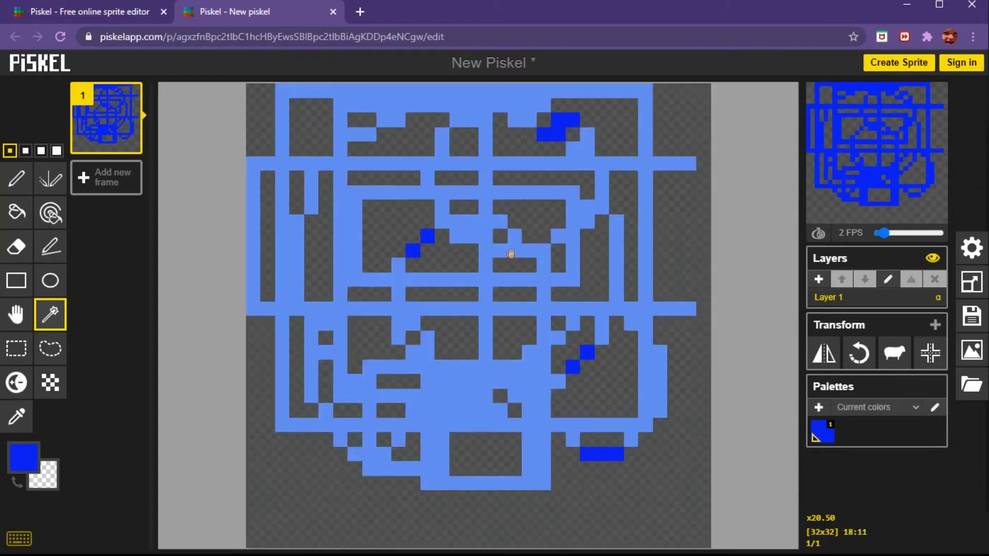
click(696, 225)
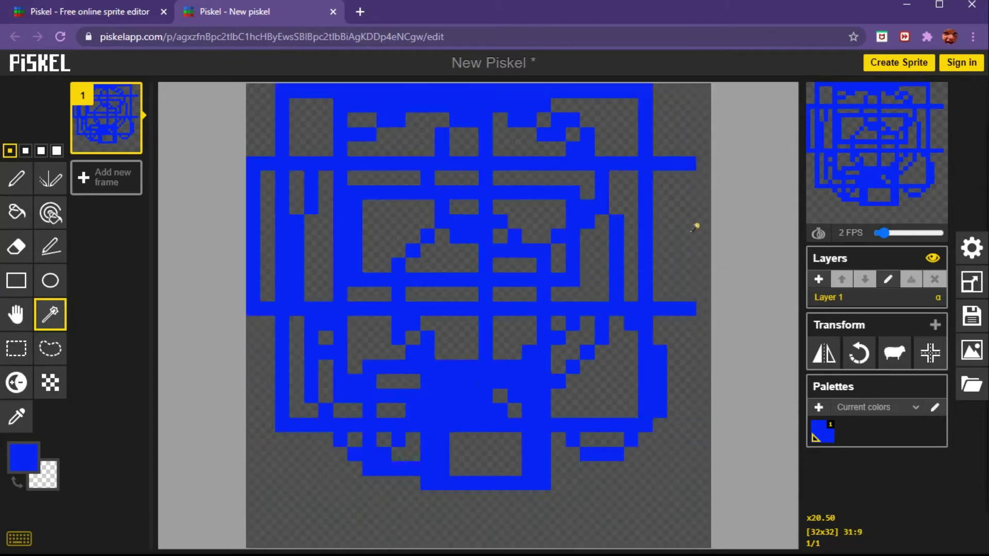
click(21, 348)
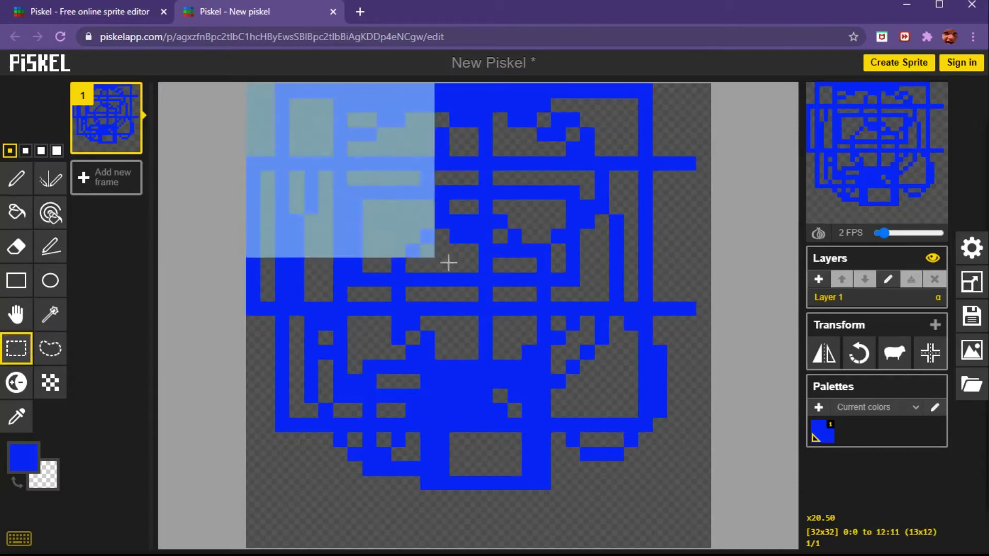
drag(449, 262, 711, 499)
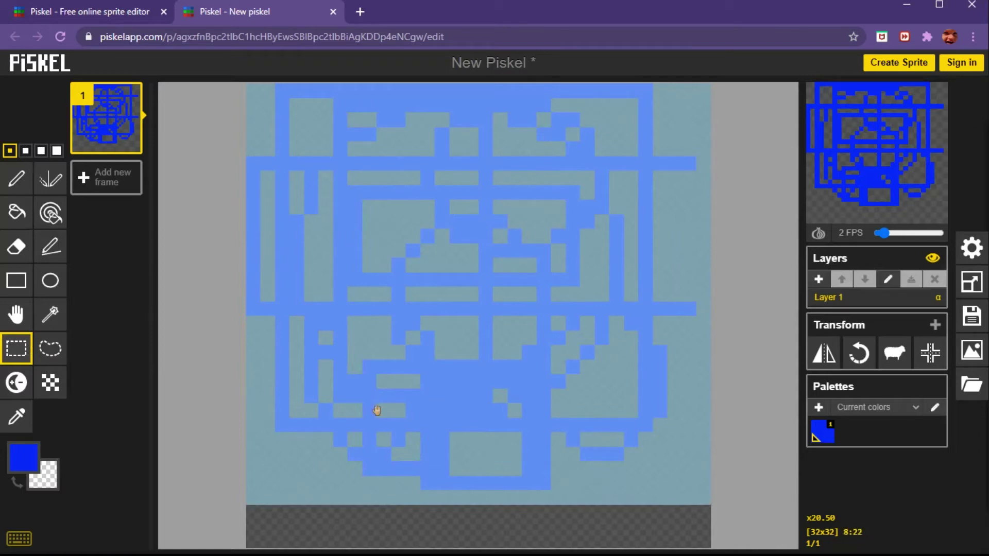
click(535, 544)
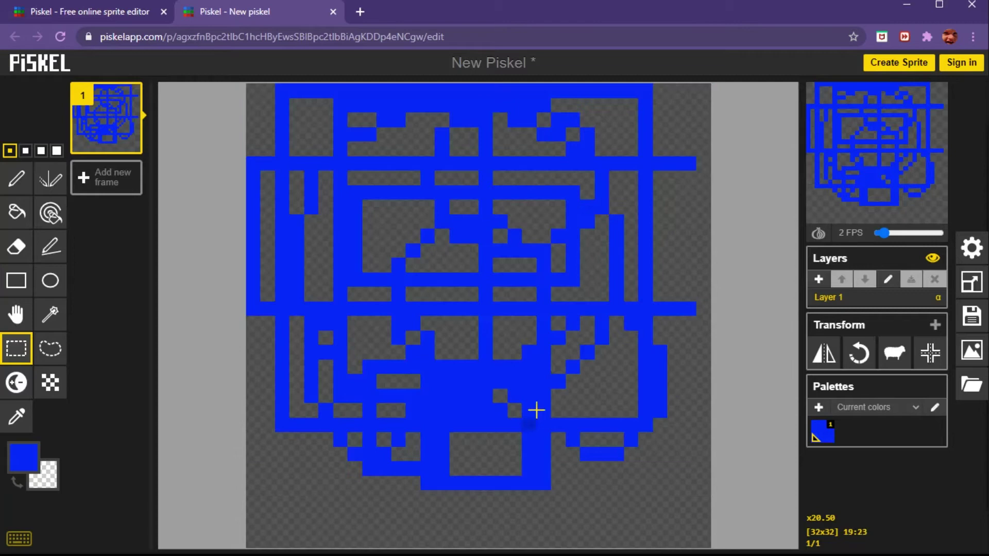
drag(531, 512, 650, 381)
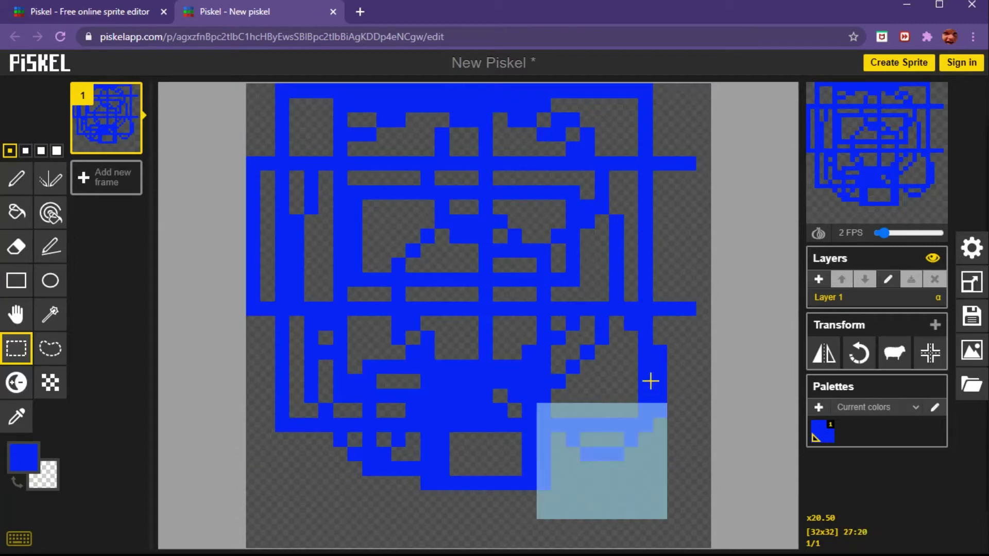
click(688, 267)
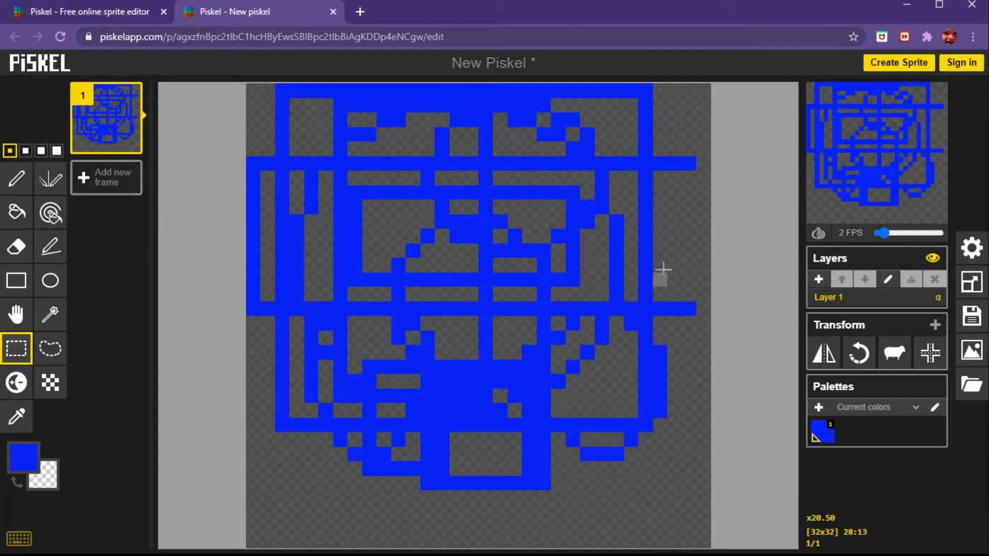
mouse_move(688, 492)
mouse_down()
mouse_move(242, 180)
mouse_move(255, 75)
mouse_move(274, 59)
mouse_up()
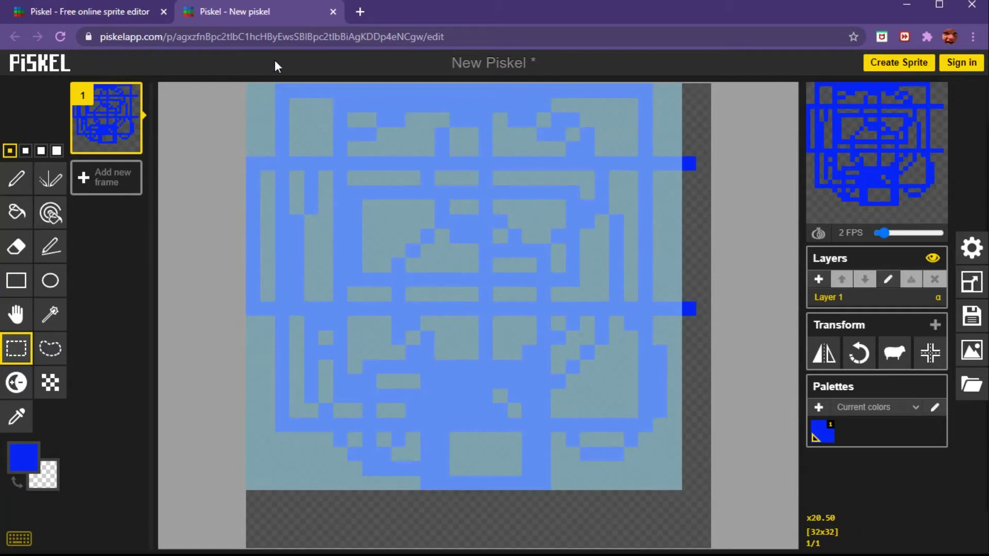
key(Delete)
- Lasso the stray blue pixels at the top right and delete them
click(50, 349)
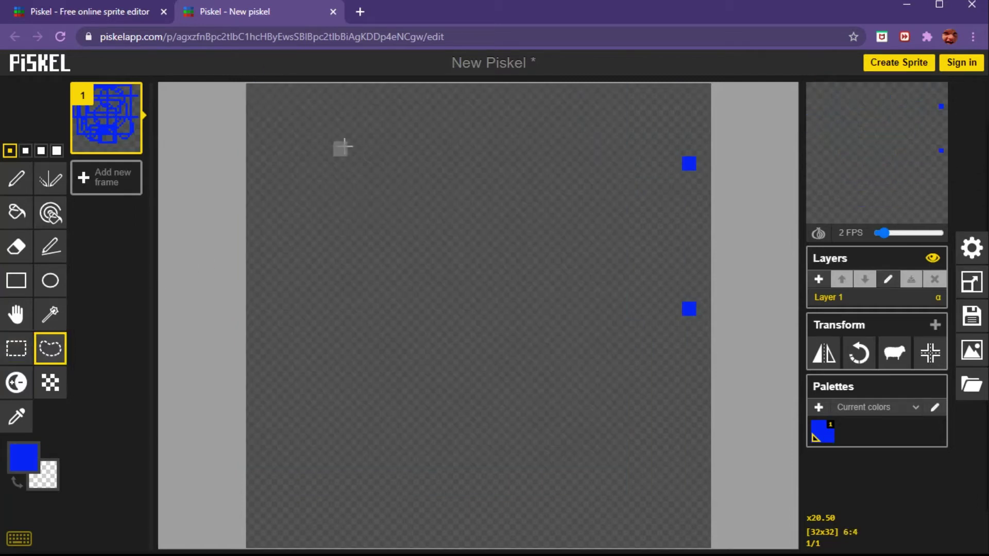
mouse_move(343, 148)
mouse_down()
mouse_move(673, 453)
mouse_move(723, 199)
mouse_move(557, 221)
mouse_move(448, 404)
mouse_move(305, 404)
mouse_move(404, 245)
mouse_move(499, 330)
mouse_move(558, 479)
mouse_move(644, 454)
mouse_move(597, 256)
mouse_move(404, 281)
mouse_move(346, 474)
mouse_move(466, 503)
mouse_move(393, 342)
mouse_move(537, 148)
mouse_move(426, 159)
mouse_move(296, 248)
mouse_move(310, 108)
mouse_move(329, 116)
mouse_up()
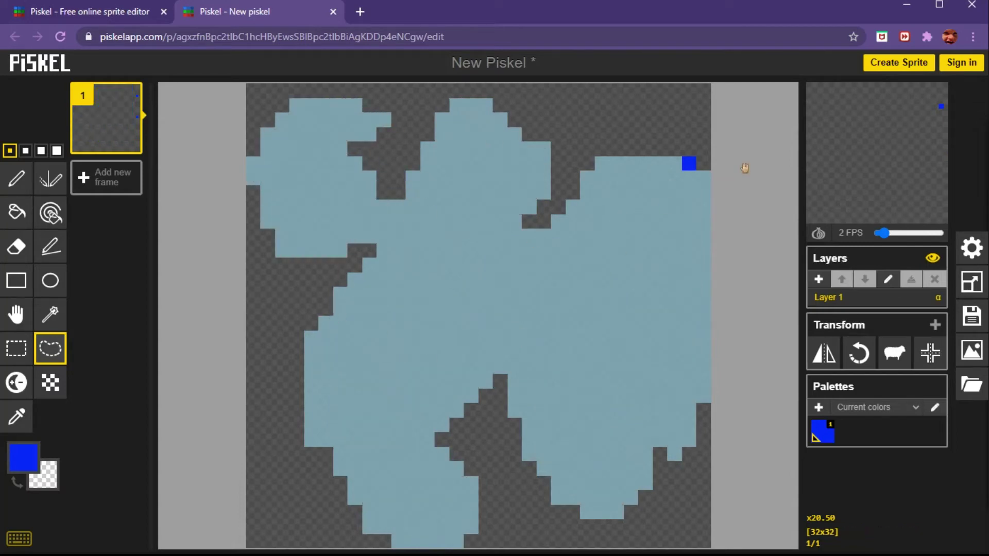
click(686, 157)
drag(675, 147, 697, 172)
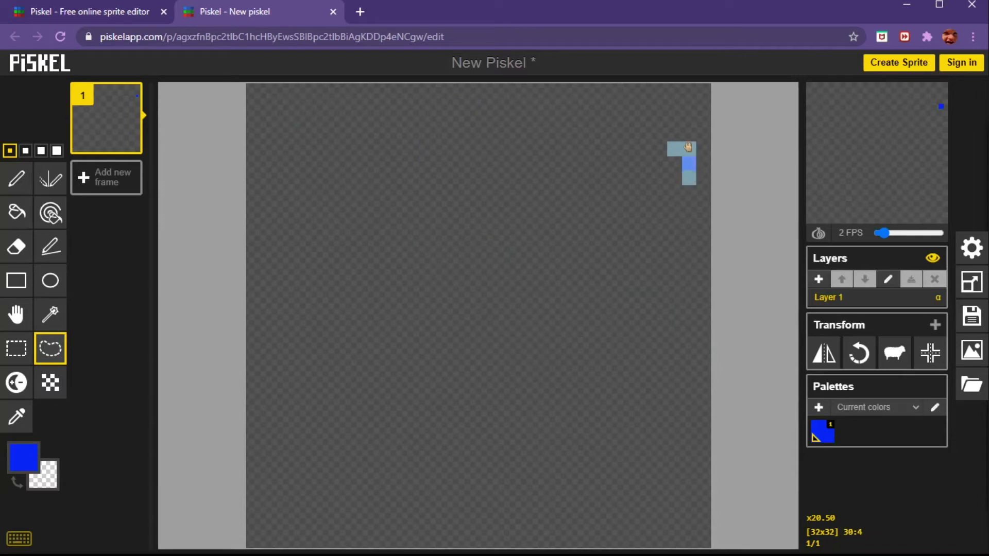
key(Delete)
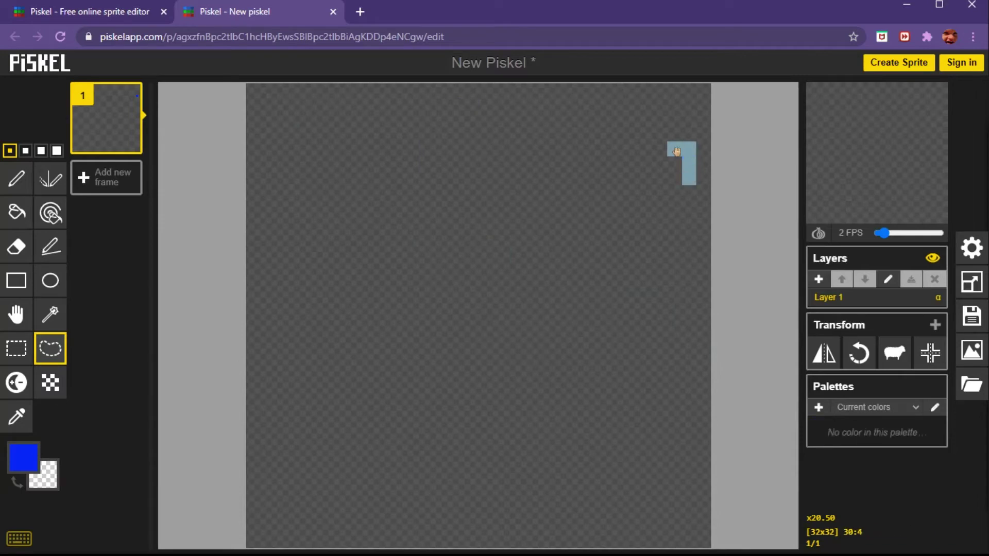
- Fill the entire canvas solid blue with the paint bucket
click(18, 386)
click(24, 456)
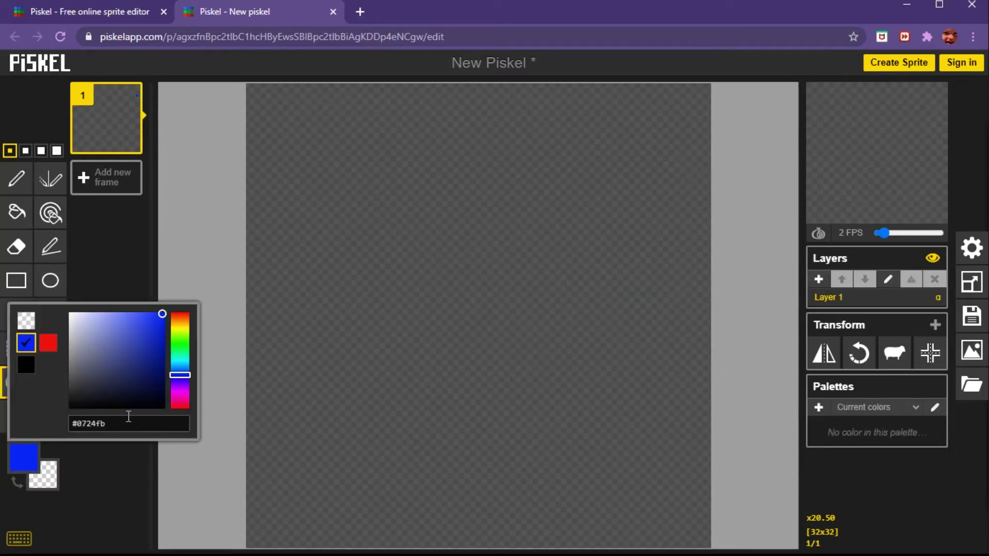
click(17, 212)
click(428, 210)
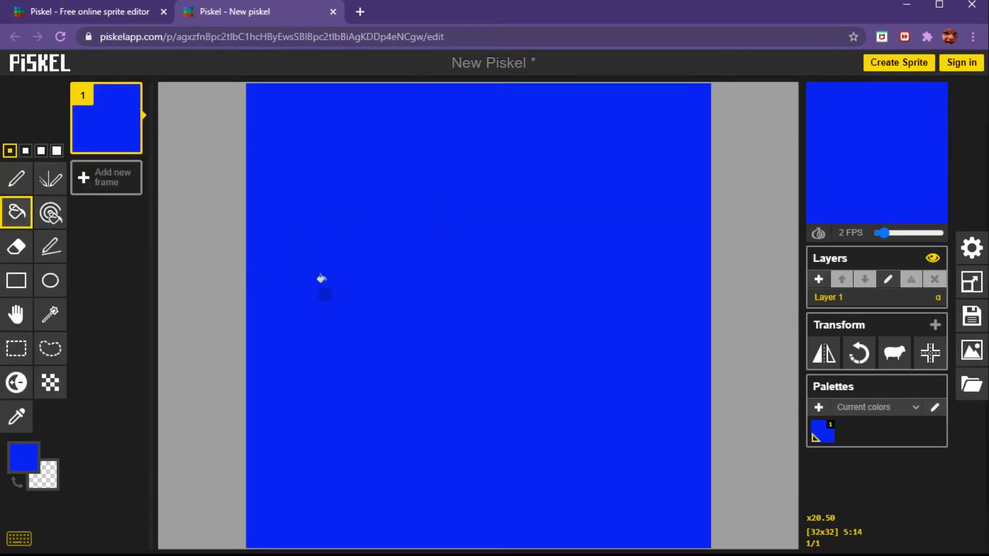
- Lighten a column and a looping trail of pixels with the Lighten tool
click(16, 382)
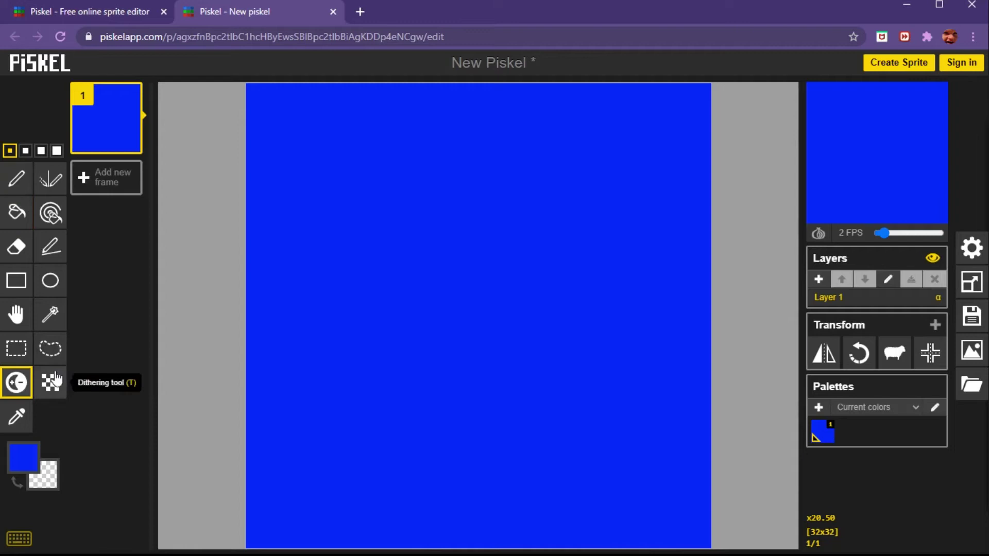
drag(298, 99, 281, 192)
mouse_move(360, 117)
mouse_down()
mouse_move(393, 167)
mouse_move(516, 250)
mouse_move(398, 123)
mouse_move(616, 125)
mouse_move(715, 102)
mouse_move(682, 155)
mouse_move(541, 291)
mouse_move(368, 361)
mouse_move(385, 326)
mouse_move(383, 342)
mouse_move(324, 263)
mouse_move(339, 201)
mouse_move(407, 178)
mouse_move(584, 486)
mouse_move(736, 397)
mouse_move(660, 369)
mouse_move(510, 545)
mouse_move(472, 553)
mouse_move(545, 429)
mouse_move(567, 536)
mouse_move(649, 394)
mouse_move(640, 491)
mouse_move(666, 279)
mouse_move(673, 392)
mouse_move(598, 123)
mouse_move(559, 180)
mouse_move(487, 121)
mouse_up()
- Bucket-fill a block near the top red, then lighten it to pink with a white streak
click(18, 454)
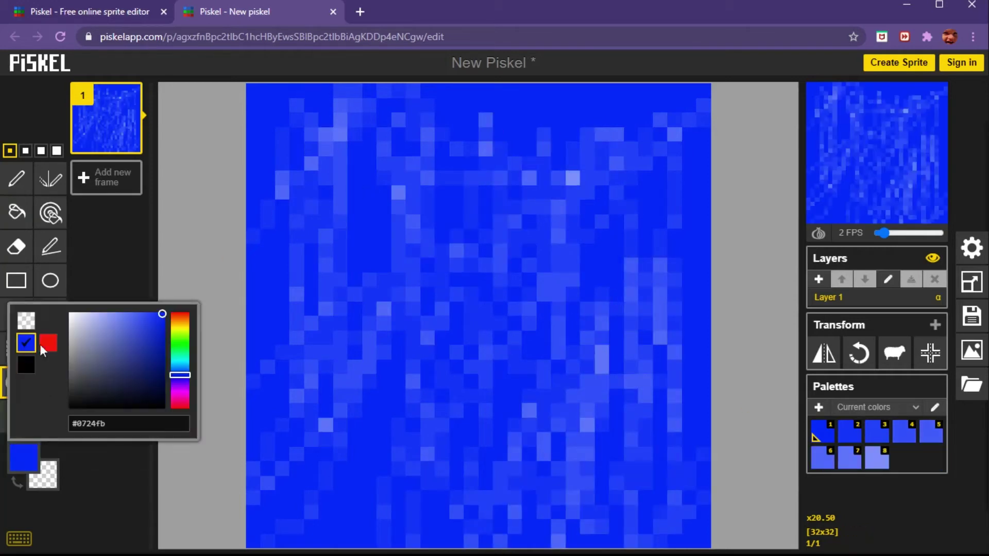
click(43, 343)
click(16, 212)
click(443, 219)
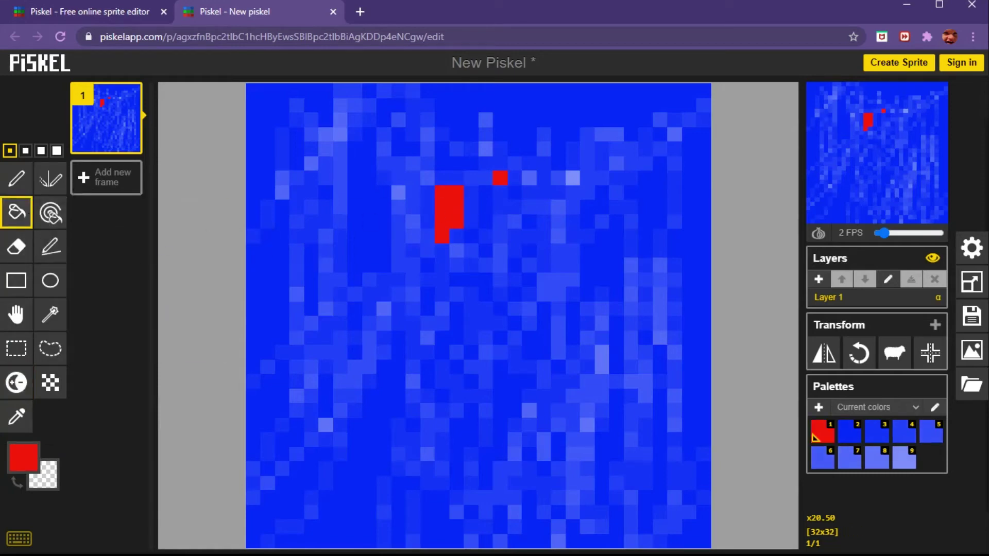
click(16, 382)
mouse_move(428, 179)
mouse_down()
mouse_move(442, 227)
mouse_move(450, 190)
mouse_move(468, 216)
mouse_move(523, 164)
mouse_move(595, 308)
mouse_up()
mouse_move(426, 193)
mouse_down()
mouse_move(557, 188)
mouse_move(500, 302)
mouse_up()
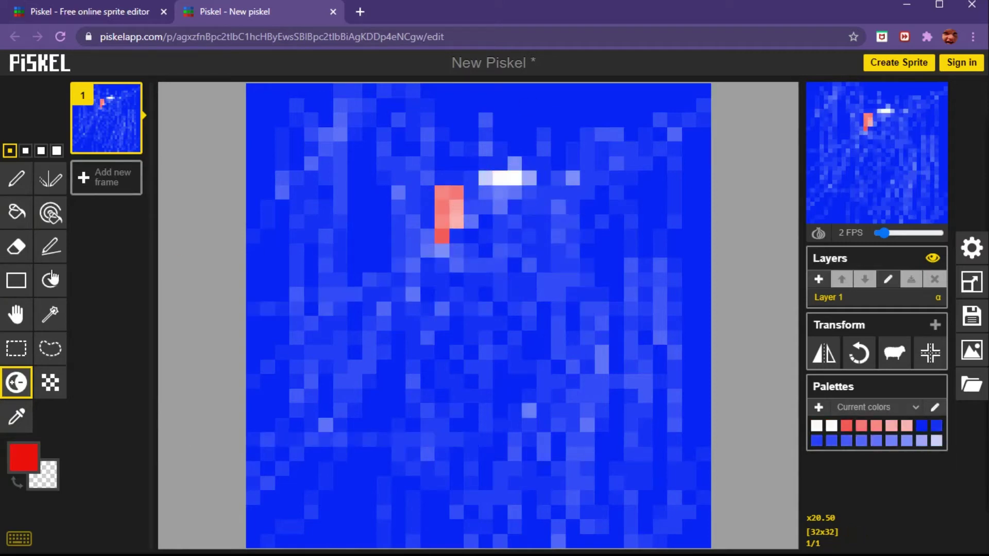
- Bucket-fill patches along the left side with transparent to clear them
click(51, 388)
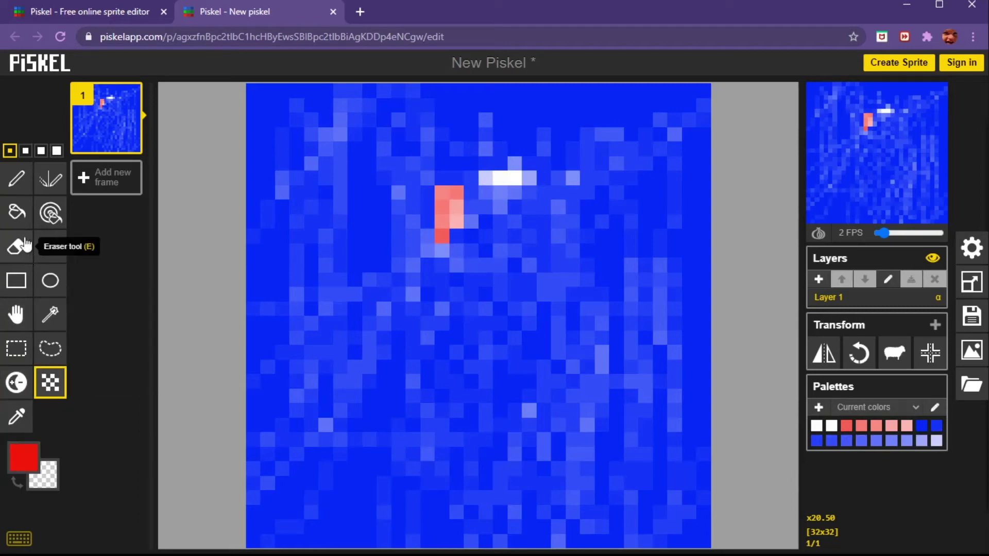
click(20, 211)
click(23, 456)
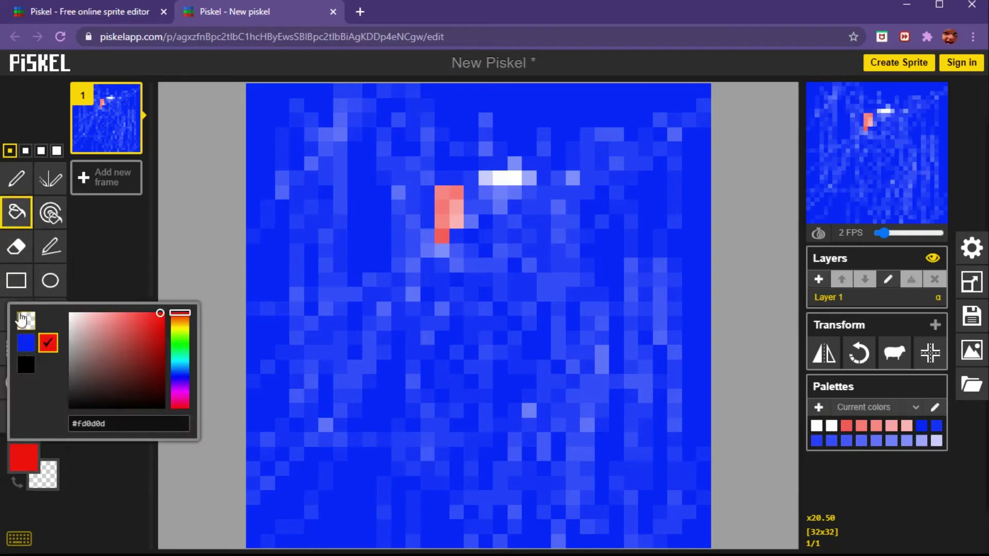
click(22, 319)
click(296, 308)
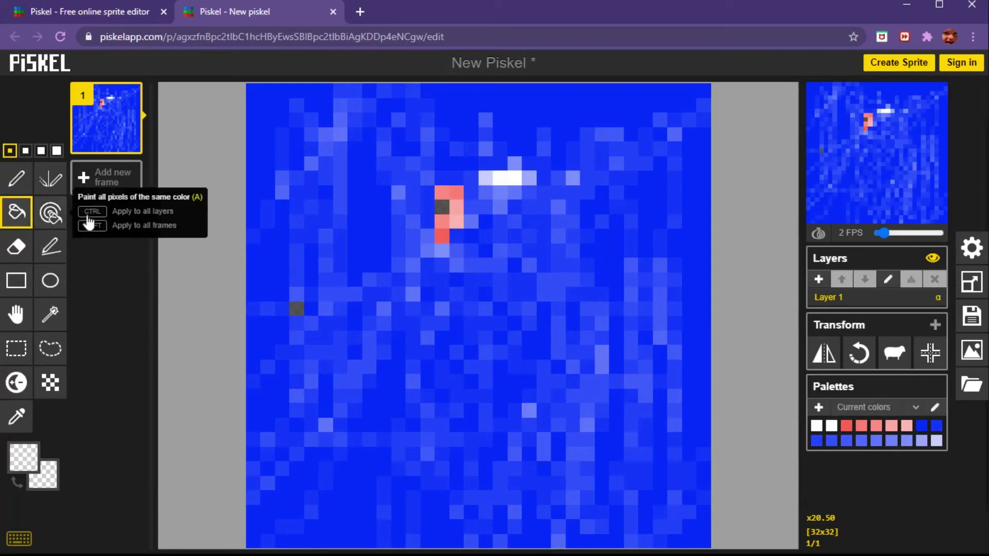
click(363, 201)
- Clear more patches on the left edge and middle to transparent with the bucket
click(267, 259)
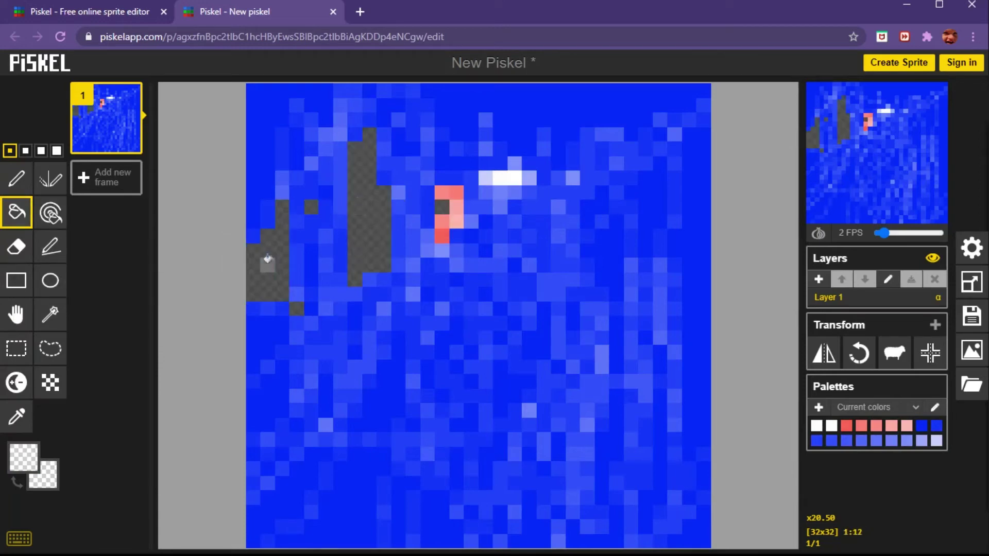
click(414, 447)
click(381, 389)
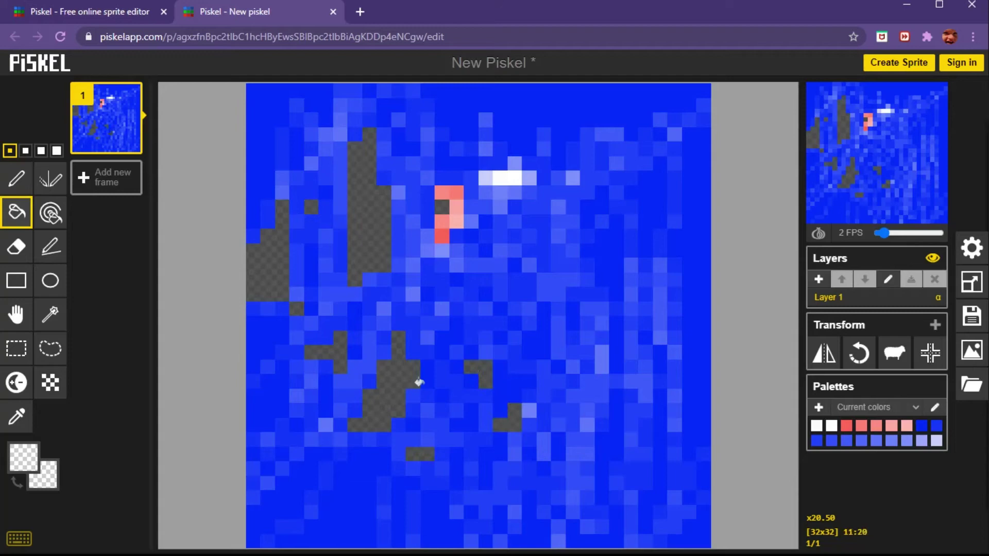
- Erase the whole sprite with the largest-size eraser until the canvas is blank
click(57, 150)
click(24, 256)
mouse_move(370, 137)
mouse_down()
mouse_move(327, 275)
mouse_move(382, 414)
mouse_move(339, 491)
mouse_move(291, 498)
mouse_move(299, 306)
mouse_move(262, 335)
mouse_move(270, 435)
mouse_move(252, 511)
mouse_move(284, 539)
mouse_move(488, 546)
mouse_move(636, 537)
mouse_move(703, 525)
mouse_move(676, 426)
mouse_move(668, 292)
mouse_move(687, 270)
mouse_move(708, 440)
mouse_move(707, 80)
mouse_move(666, 112)
mouse_move(361, 92)
mouse_move(272, 97)
mouse_move(252, 255)
mouse_move(295, 71)
mouse_move(402, 98)
mouse_move(378, 239)
mouse_move(401, 305)
mouse_move(428, 493)
mouse_up()
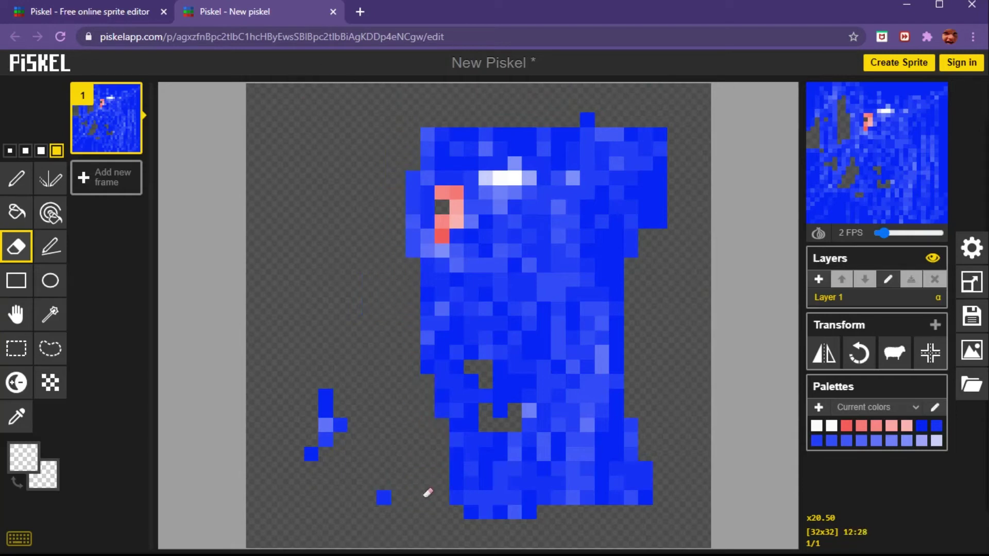
mouse_move(343, 470)
mouse_down()
mouse_move(321, 388)
mouse_move(385, 358)
mouse_move(500, 533)
mouse_move(513, 501)
mouse_move(478, 379)
mouse_move(441, 116)
mouse_up()
mouse_move(462, 413)
mouse_down()
mouse_move(604, 505)
mouse_move(583, 438)
mouse_move(585, 233)
mouse_move(605, 100)
mouse_move(530, 87)
mouse_move(529, 389)
mouse_up()
mouse_move(497, 194)
mouse_down()
mouse_move(658, 137)
mouse_move(633, 280)
mouse_move(639, 489)
mouse_up()
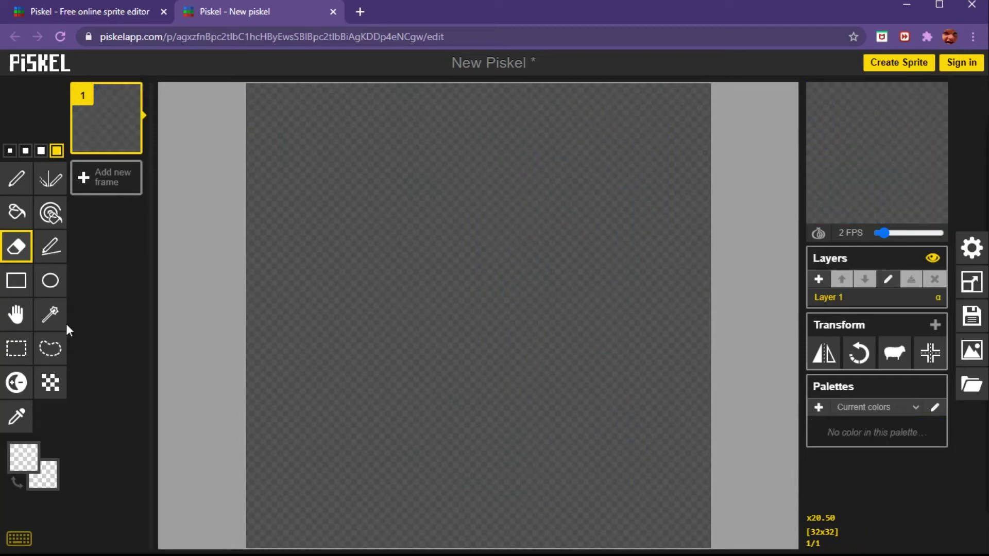
- Dither bright magenta over the entire 32x32 canvas in a checkerboard pattern
click(50, 383)
click(24, 457)
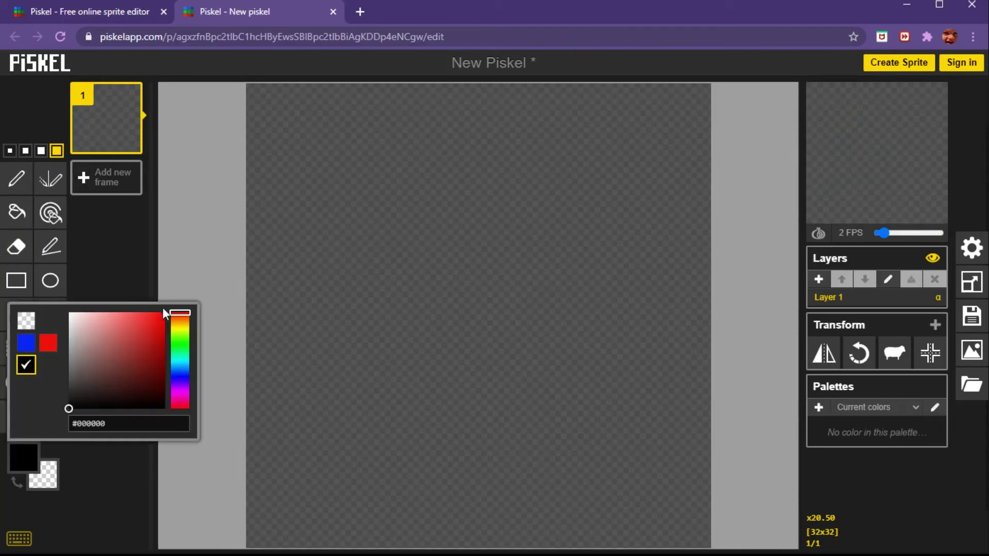
click(176, 397)
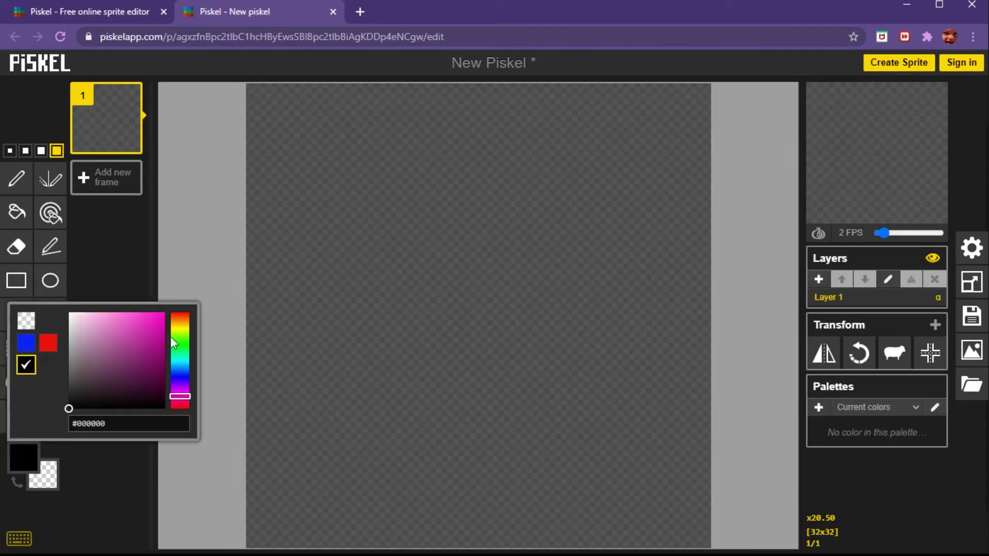
click(165, 311)
mouse_move(263, 103)
mouse_down()
mouse_move(335, 154)
mouse_move(441, 366)
mouse_move(601, 247)
mouse_move(450, 457)
mouse_move(369, 398)
mouse_move(433, 416)
mouse_move(530, 515)
mouse_move(624, 462)
mouse_move(727, 516)
mouse_up()
mouse_move(699, 424)
mouse_down()
mouse_move(762, 261)
mouse_move(724, 206)
mouse_move(789, 108)
mouse_move(443, 103)
mouse_move(500, 92)
mouse_move(258, 253)
mouse_move(268, 292)
mouse_move(315, 316)
mouse_move(416, 206)
mouse_up()
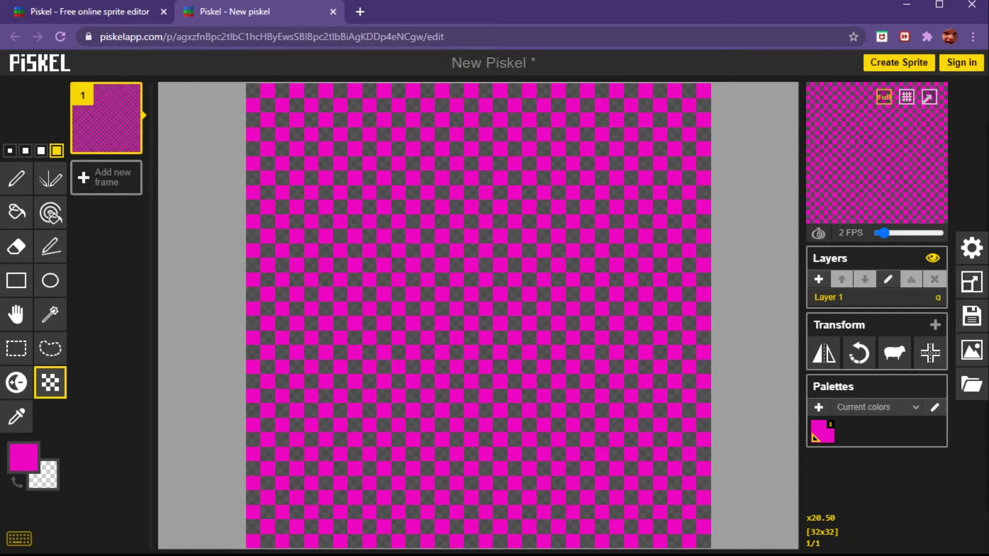
- Set the pen colour to green and draw two green eye blocks
click(22, 416)
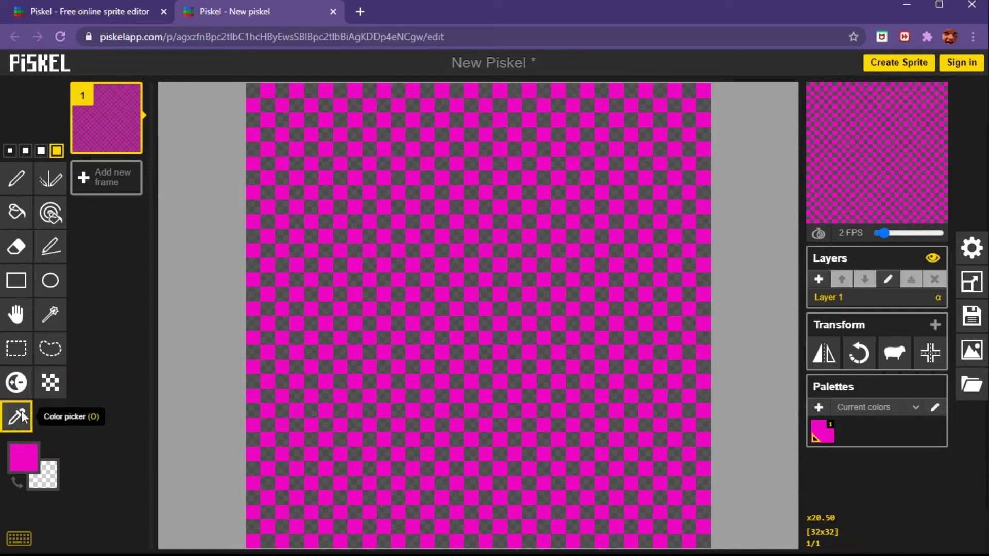
click(24, 457)
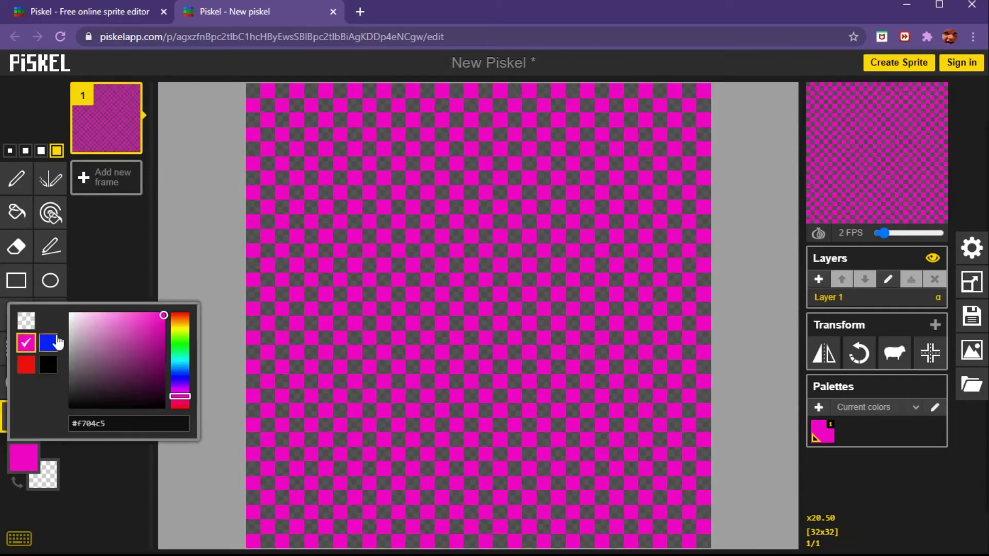
click(44, 342)
click(23, 458)
click(183, 355)
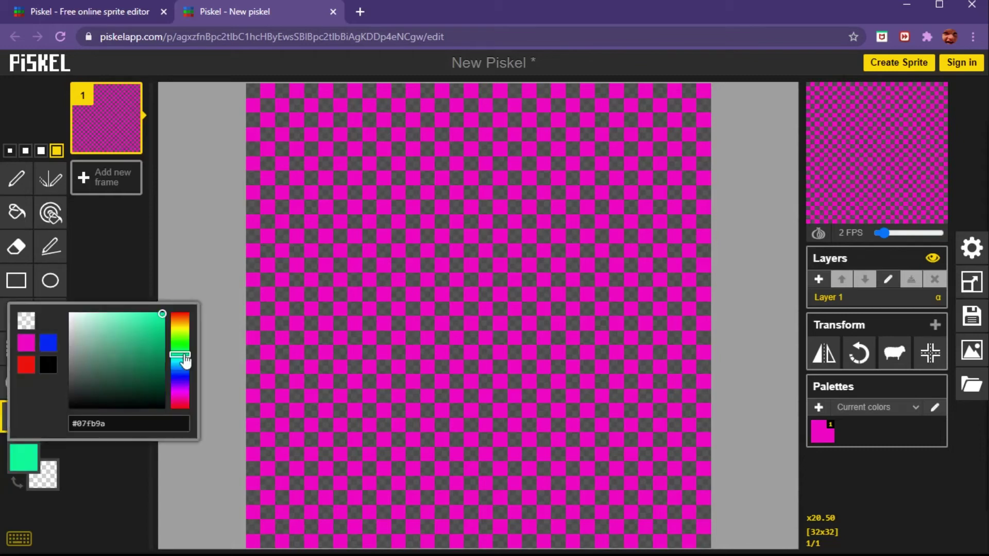
click(349, 281)
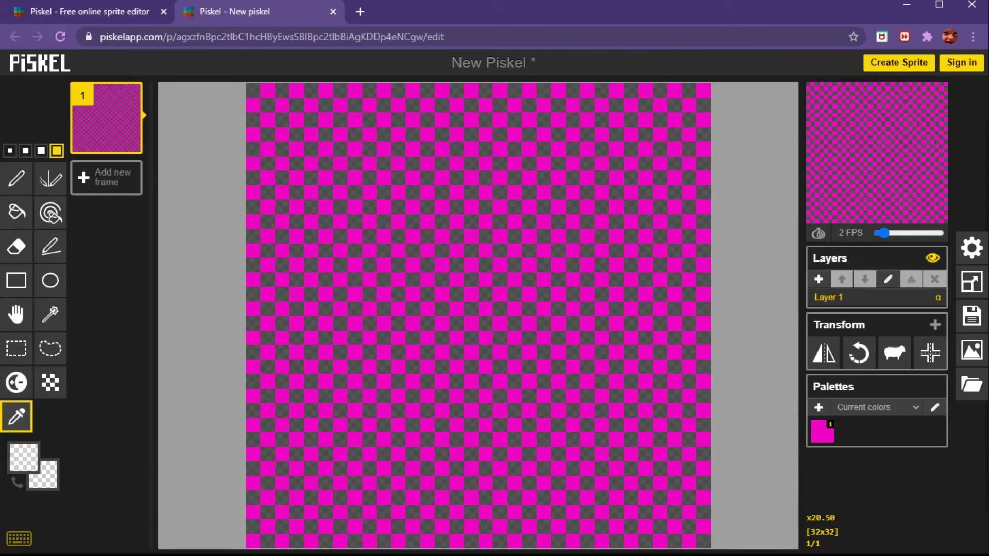
click(16, 178)
click(23, 457)
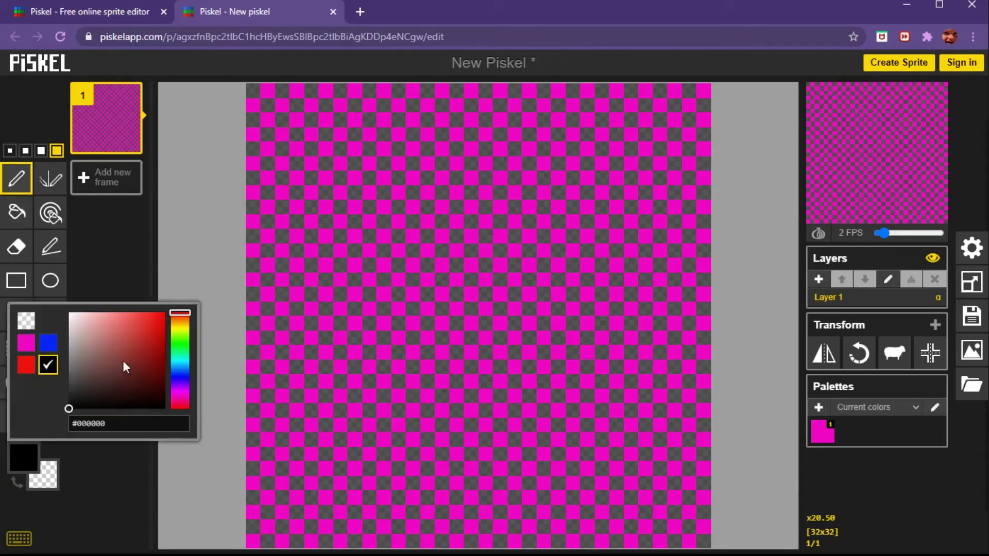
click(175, 347)
click(376, 258)
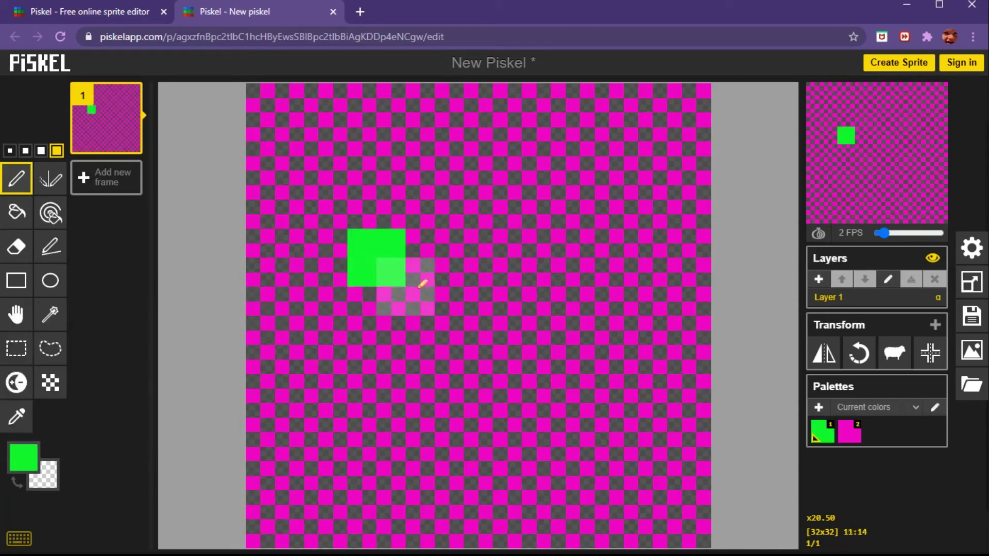
click(522, 240)
- Sample the eye green, add a top-left block and a two-part smile, then set pen size 1
click(34, 461)
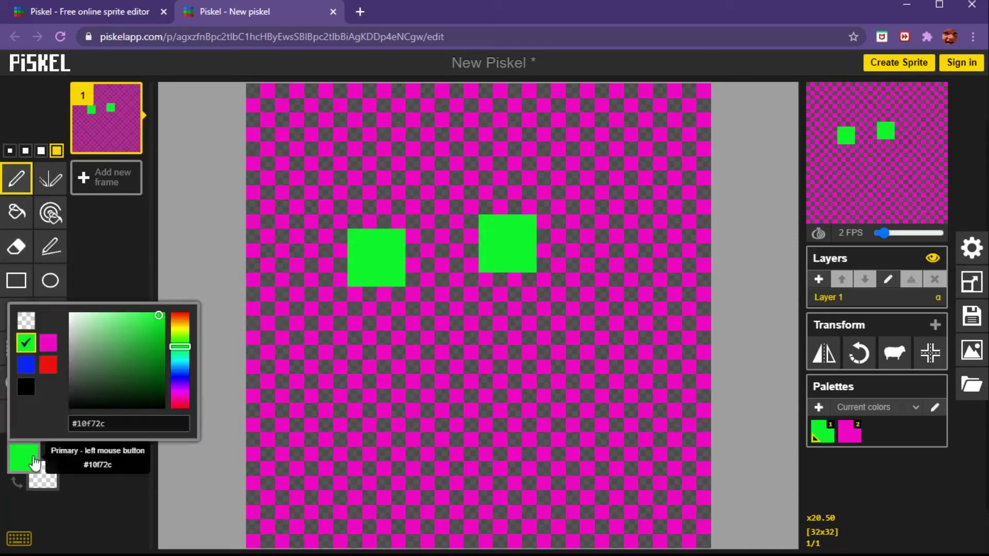
click(26, 386)
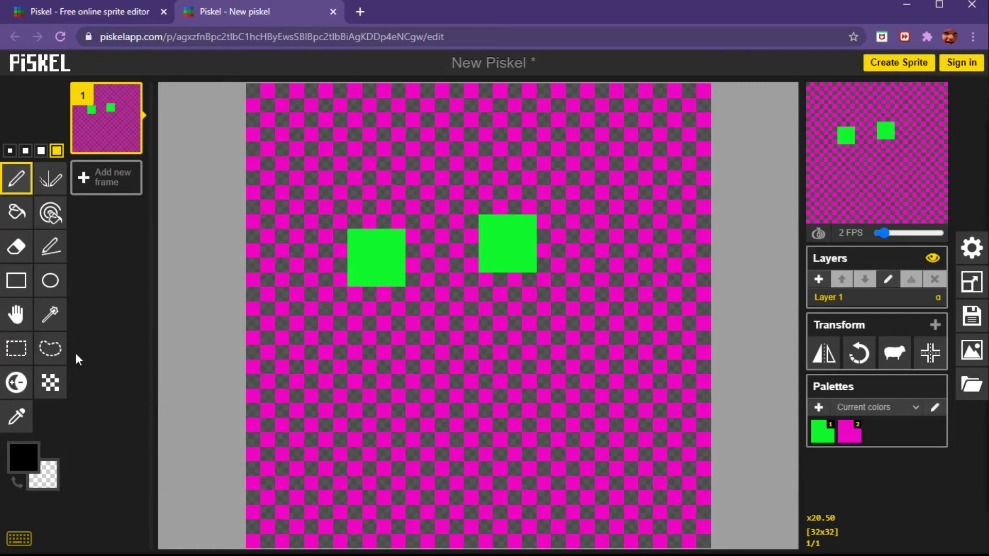
click(29, 412)
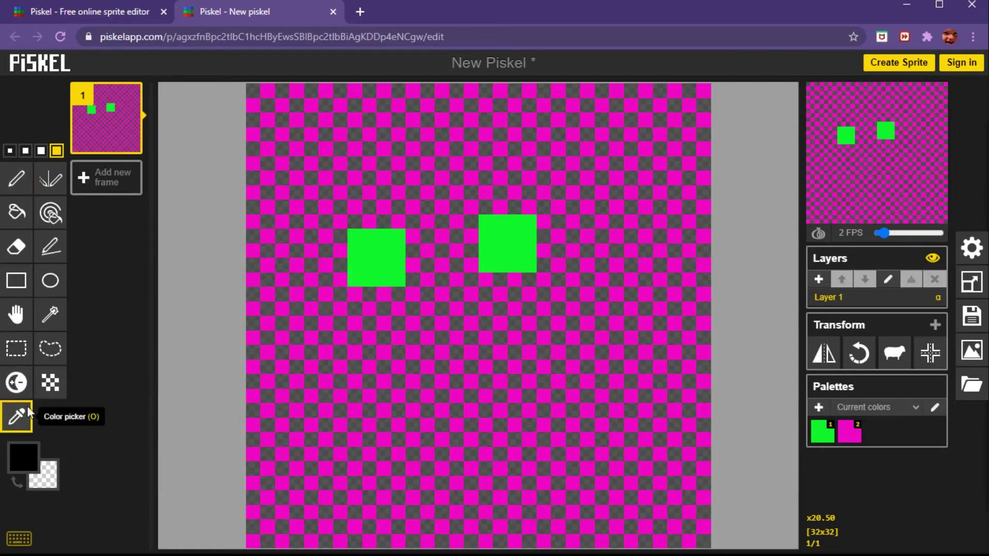
click(372, 234)
click(17, 178)
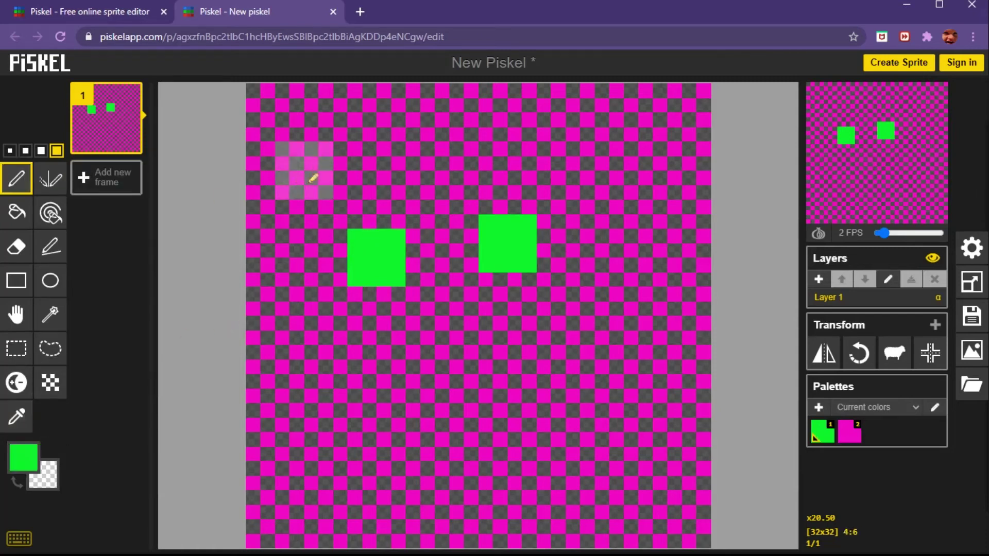
click(313, 178)
drag(309, 405, 356, 453)
drag(464, 450, 538, 366)
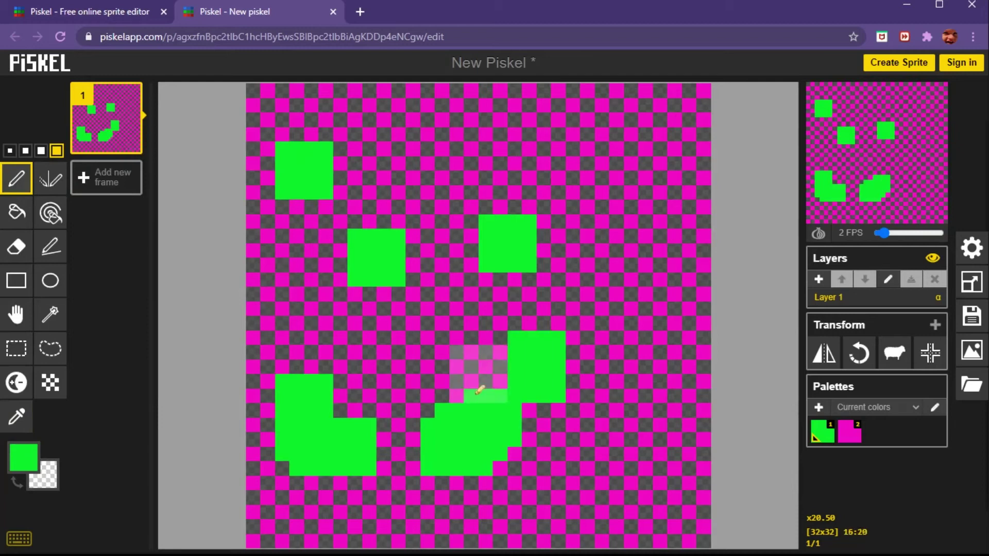
click(11, 150)
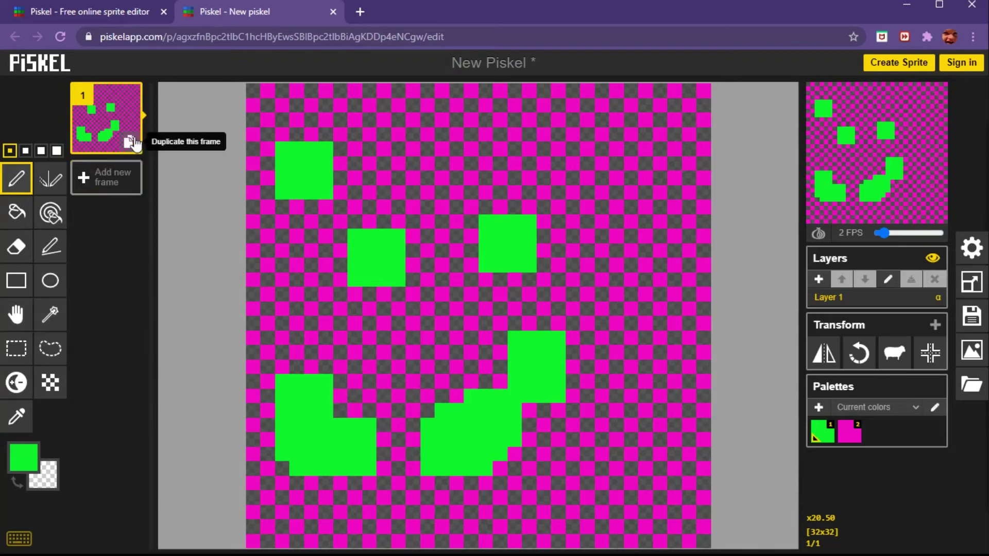
- Rework the frames so only one new blank frame remains
click(130, 141)
click(130, 94)
click(106, 177)
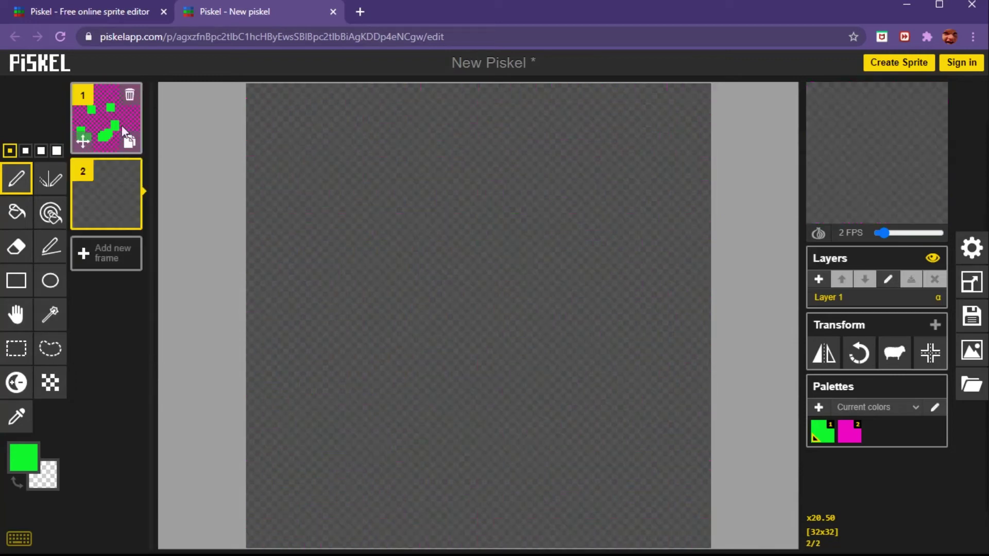
click(130, 95)
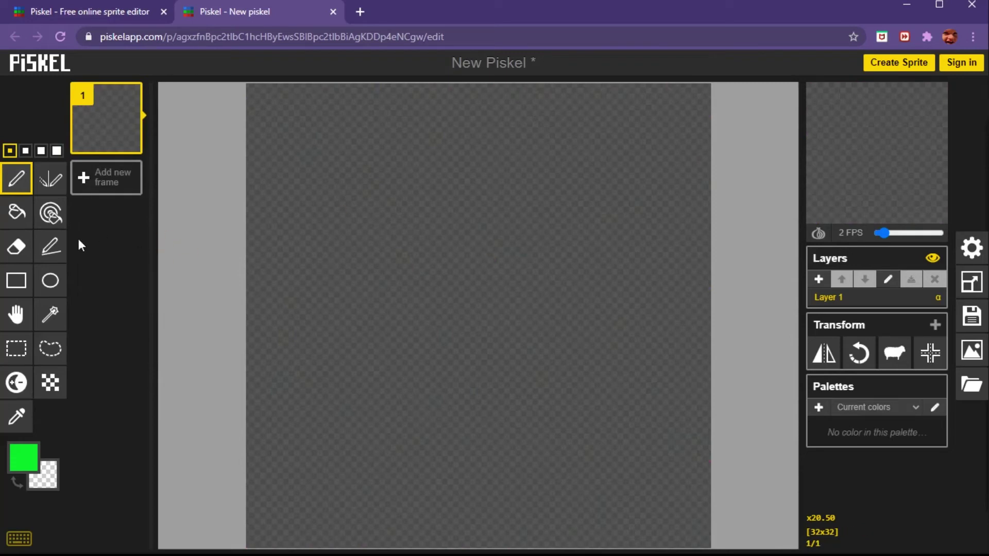
- Draw a large yellow circle outline across the canvas
click(22, 462)
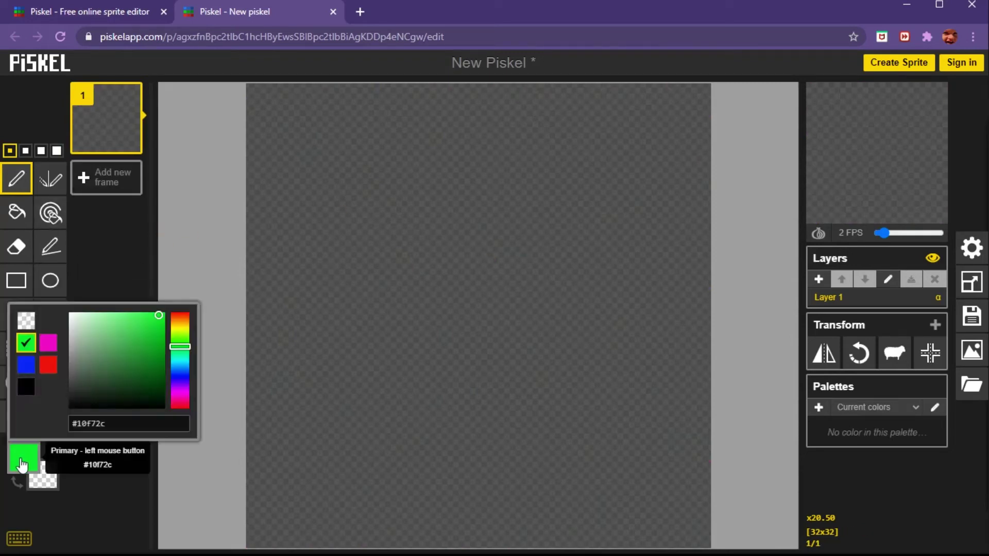
drag(174, 345, 181, 326)
click(182, 329)
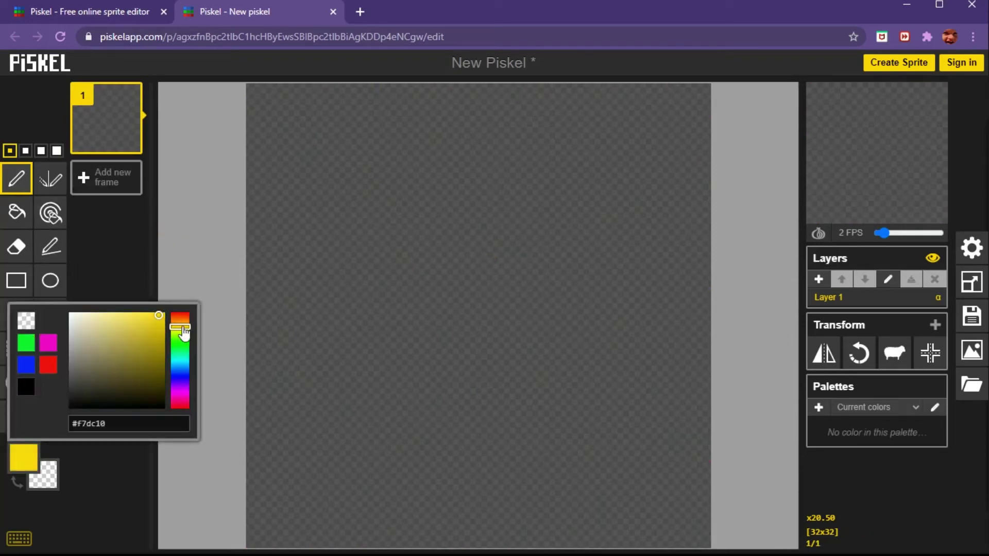
click(121, 460)
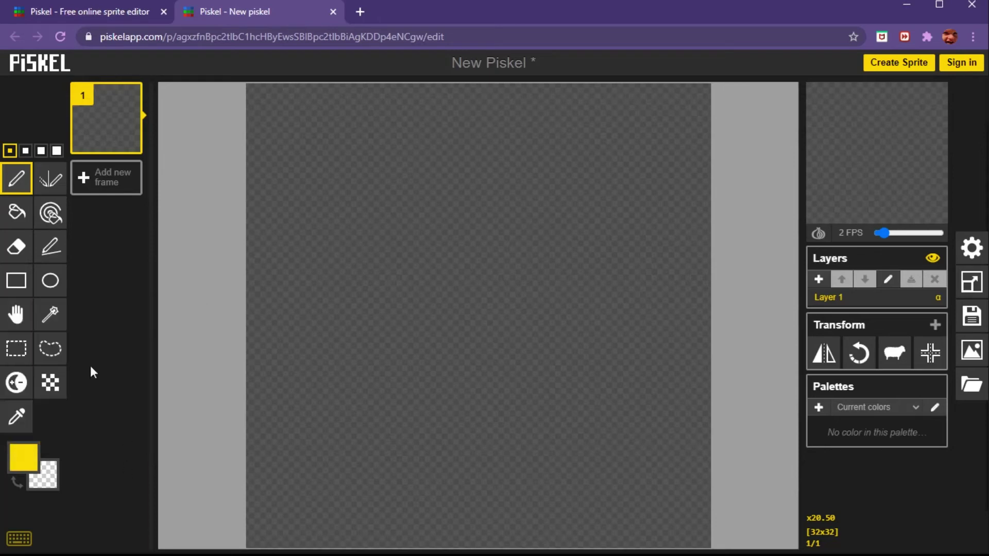
click(50, 281)
drag(314, 132, 664, 464)
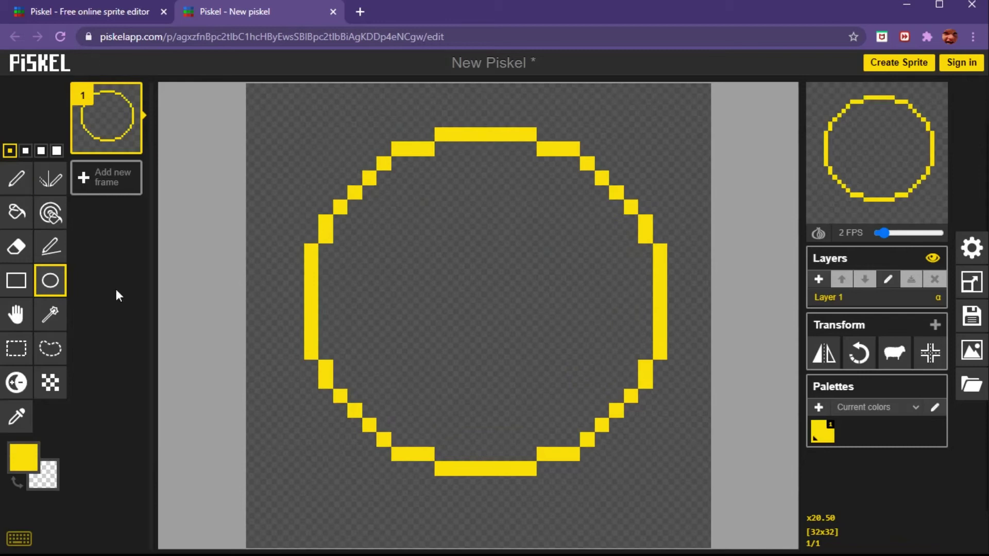
- Draw two black rectangle outlines as the sunglasses lenses
click(18, 281)
click(23, 458)
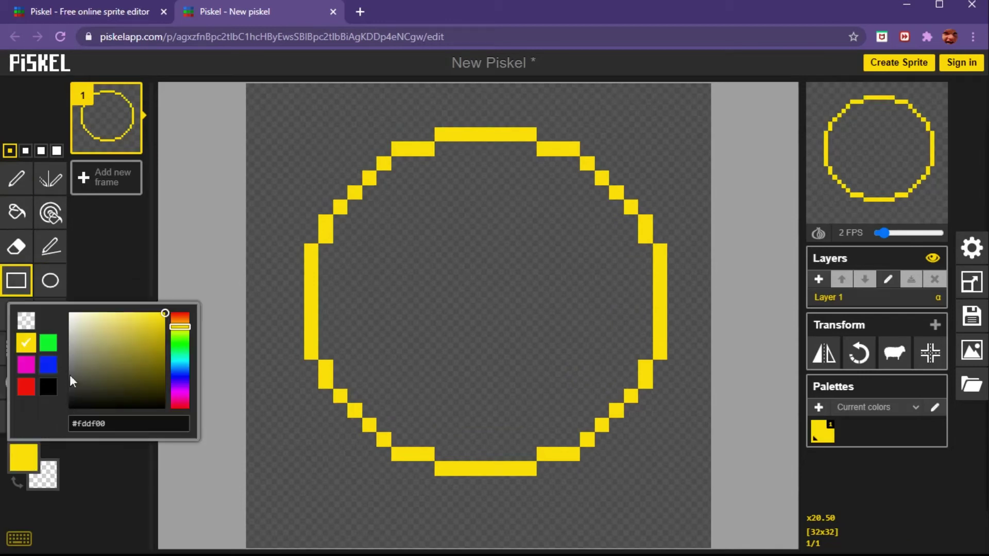
click(49, 388)
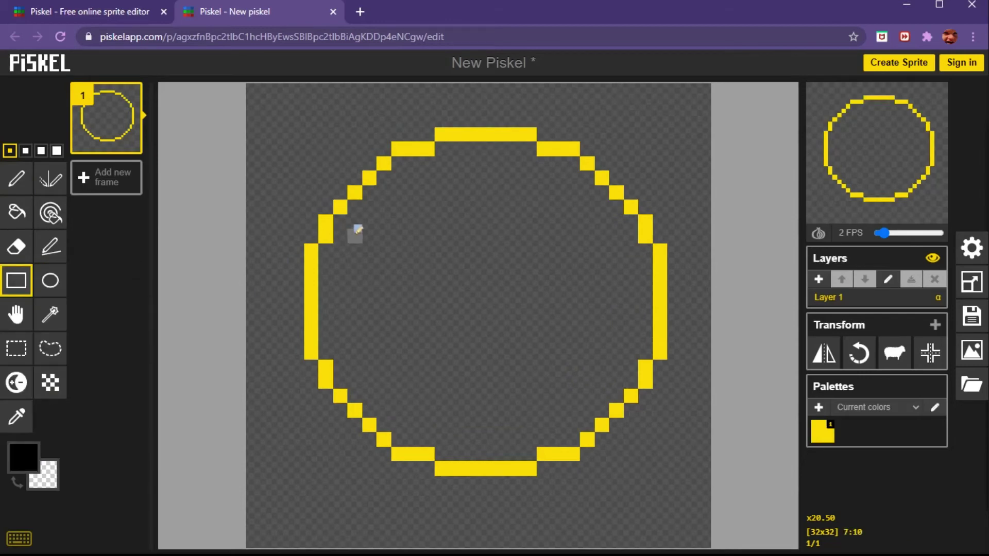
drag(391, 205, 472, 237)
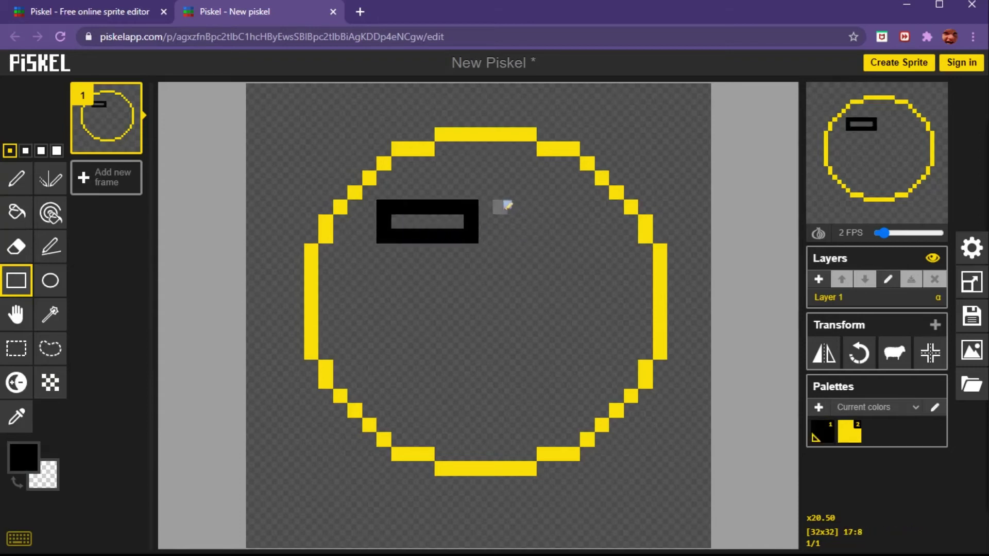
drag(515, 206, 602, 235)
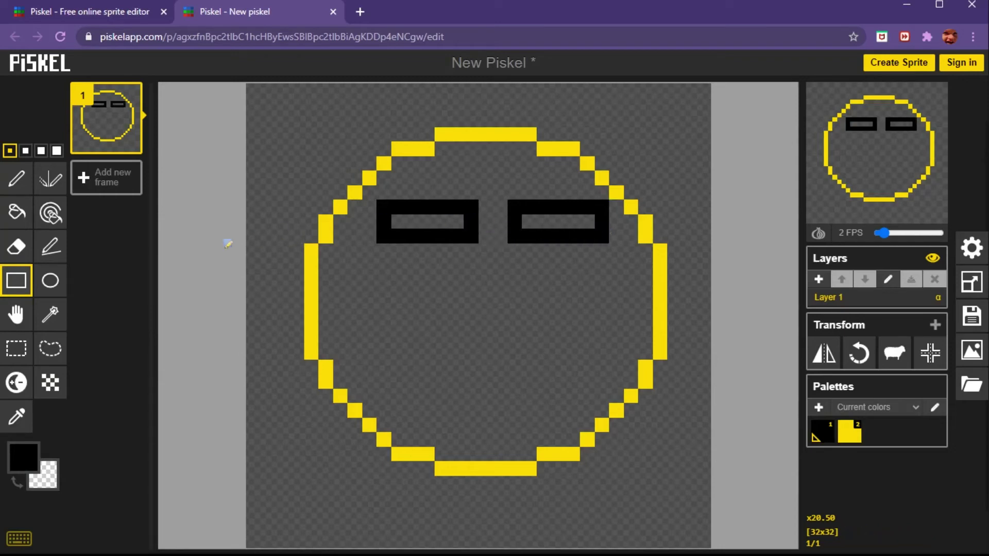
- Fill the lenses and the bridge solid black with the pen
key(p)
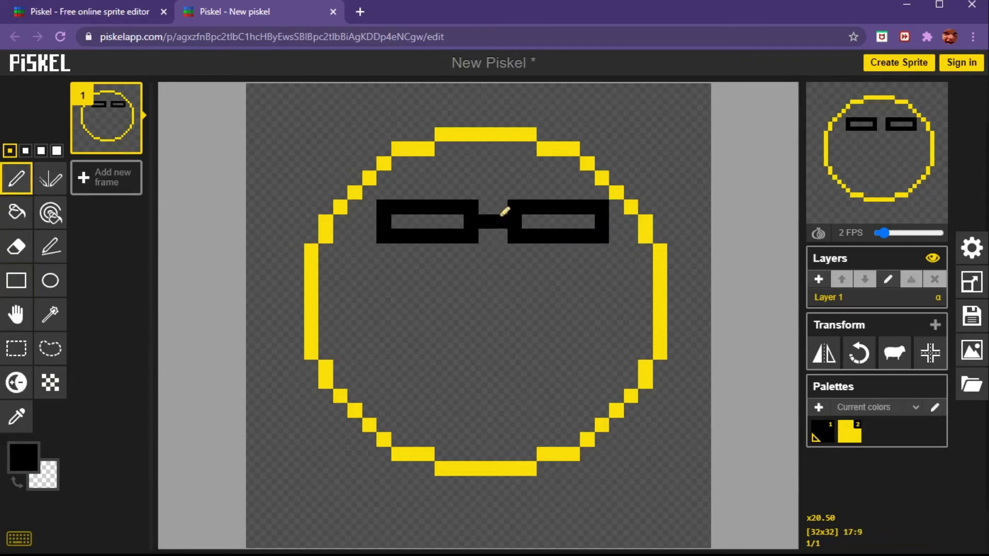
drag(394, 213, 434, 216)
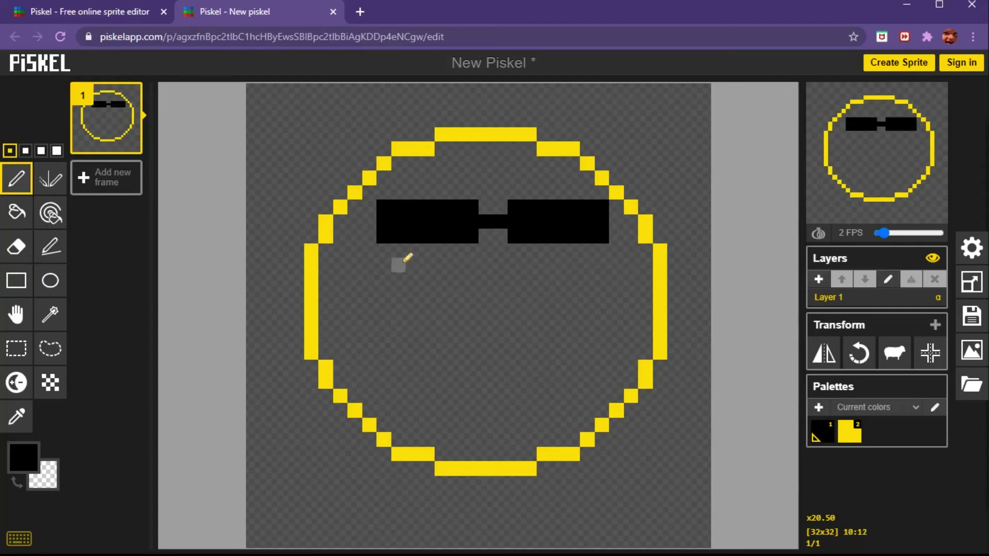
click(16, 314)
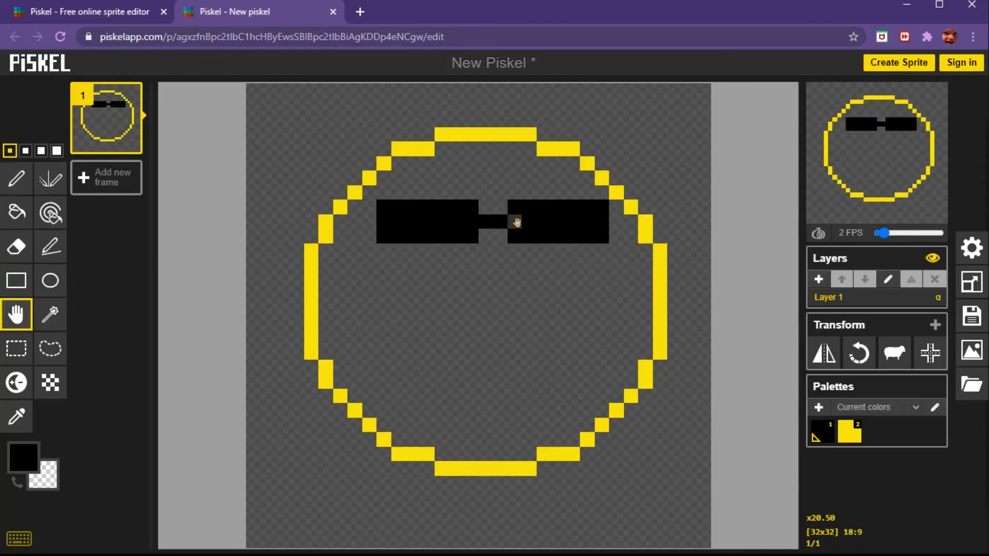
mouse_move(512, 222)
mouse_down()
mouse_move(498, 230)
mouse_move(529, 232)
mouse_move(520, 222)
mouse_up()
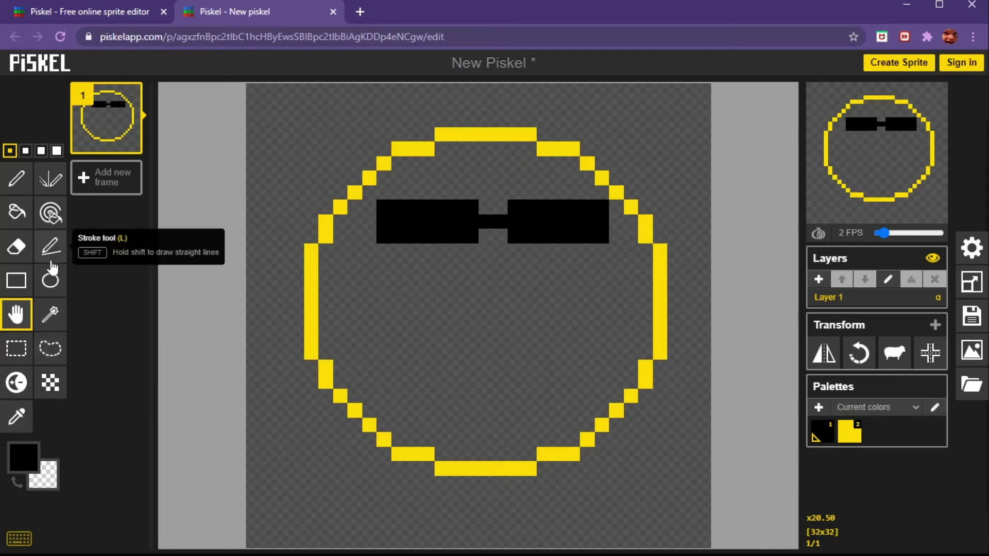
click(17, 212)
- Bucket-fill the circle interior solid yellow
click(23, 457)
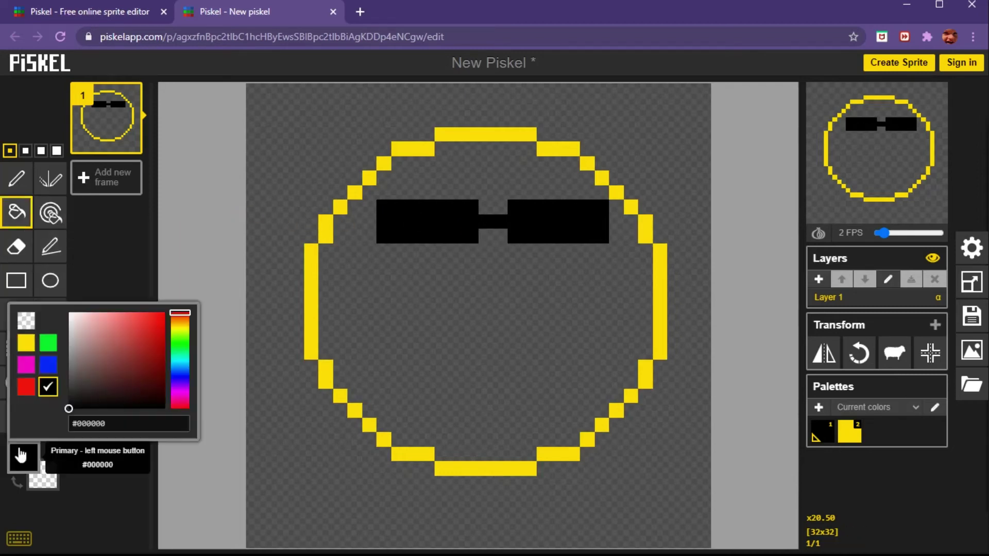
click(21, 345)
click(427, 299)
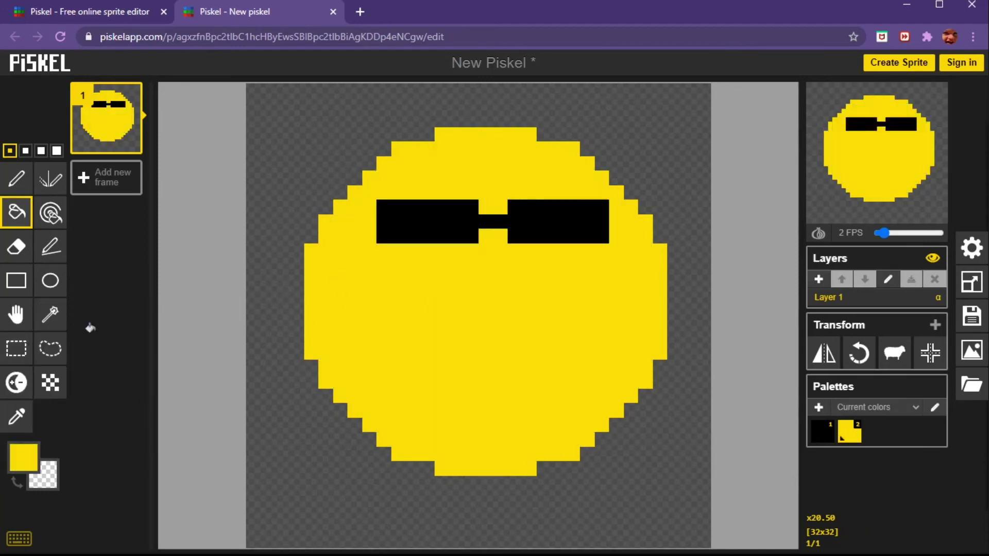
- Draw a black diagonal smirk below the sunglasses with the pen
click(17, 179)
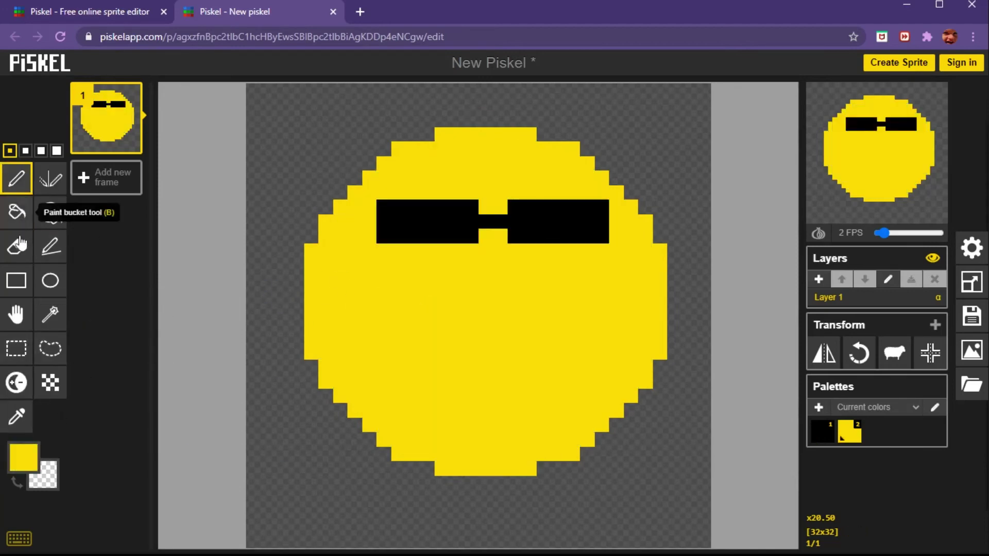
click(23, 456)
click(48, 384)
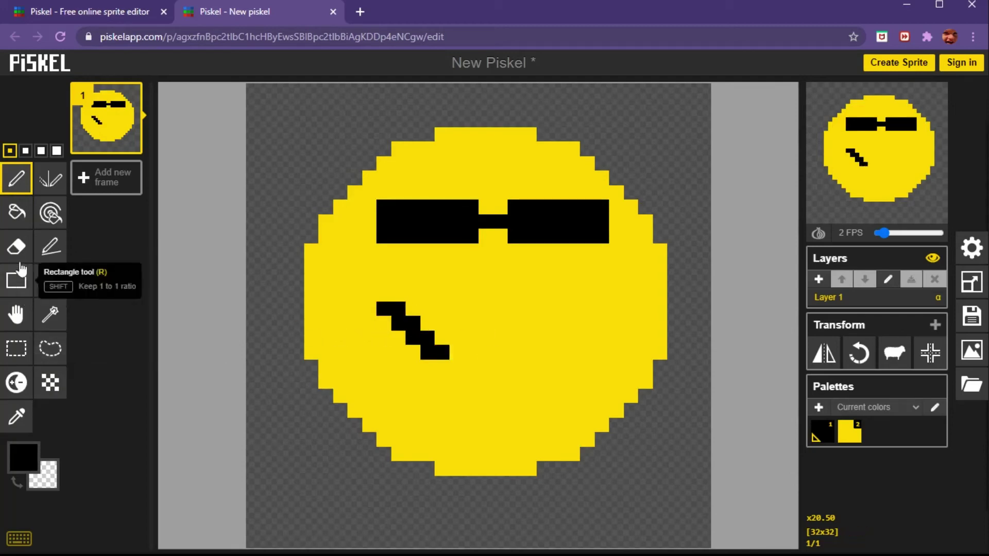
click(16, 247)
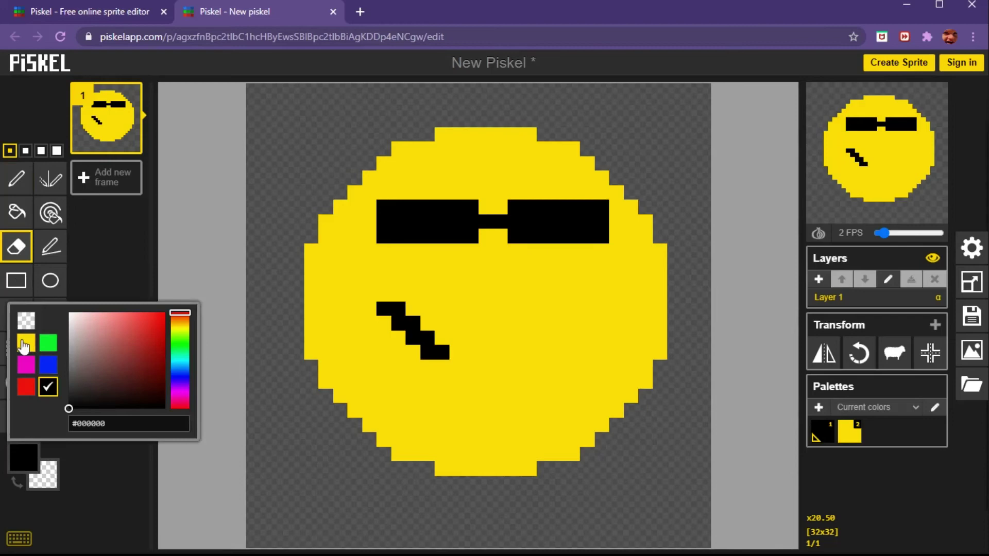
- Paint over the black diagonal mouth in yellow, ending at single-pixel pen size
click(23, 344)
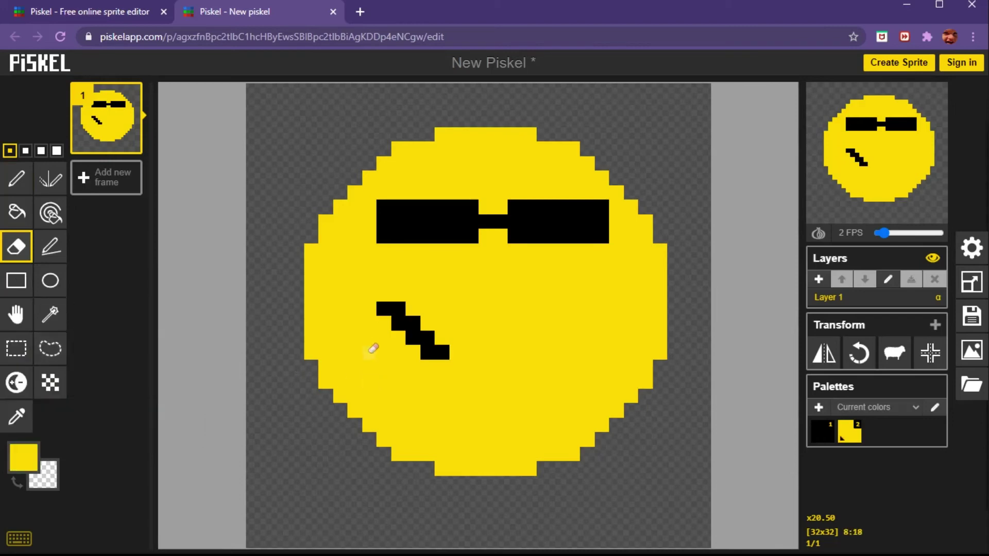
click(16, 178)
click(412, 352)
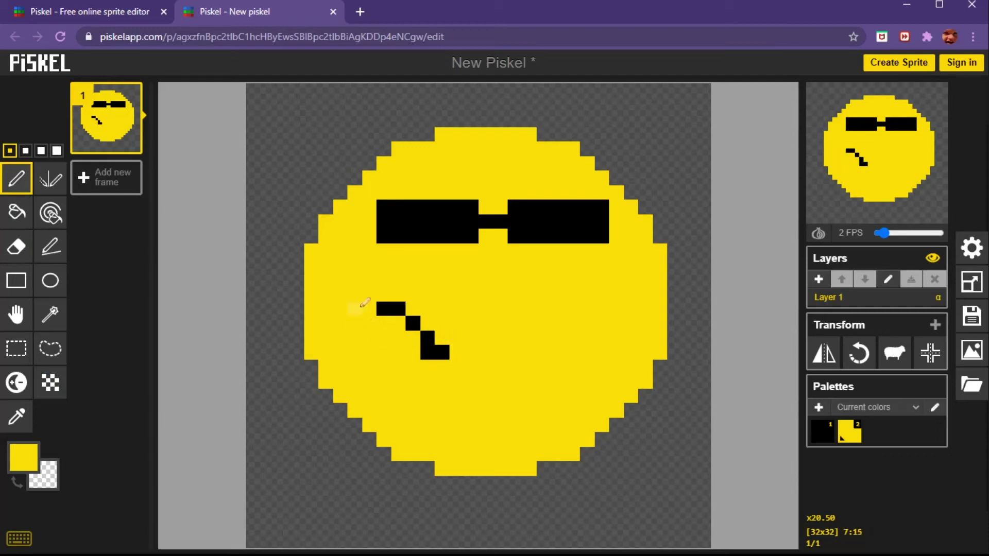
click(386, 308)
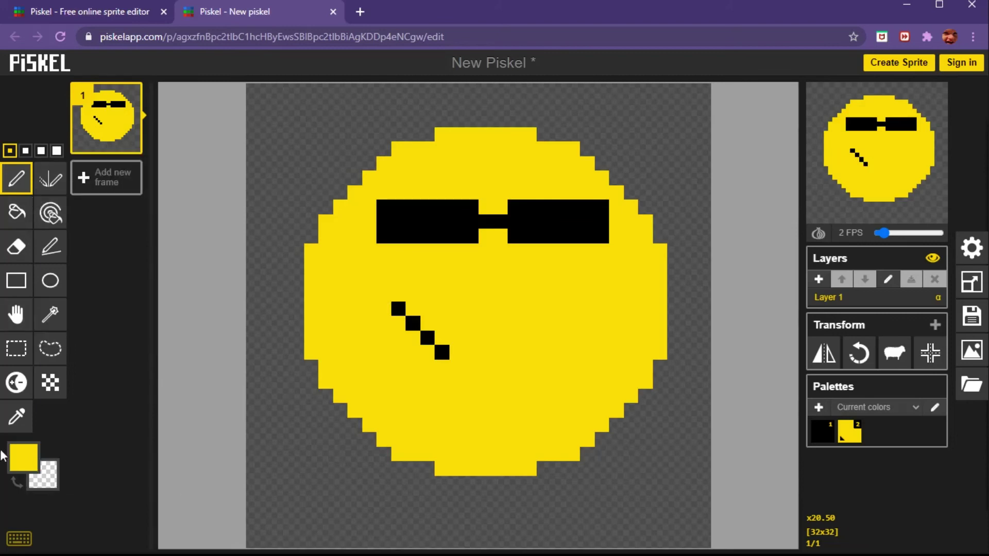
click(23, 456)
click(46, 390)
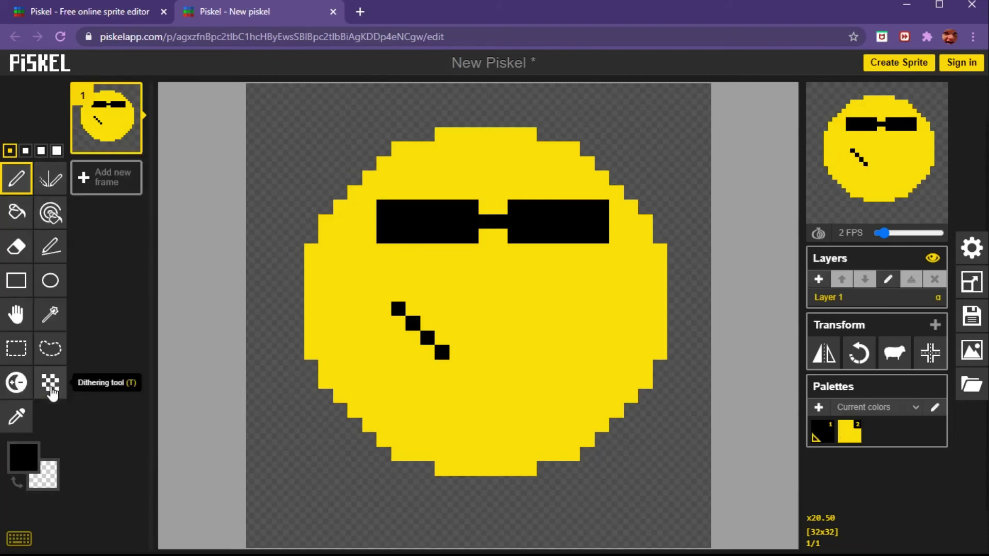
click(25, 462)
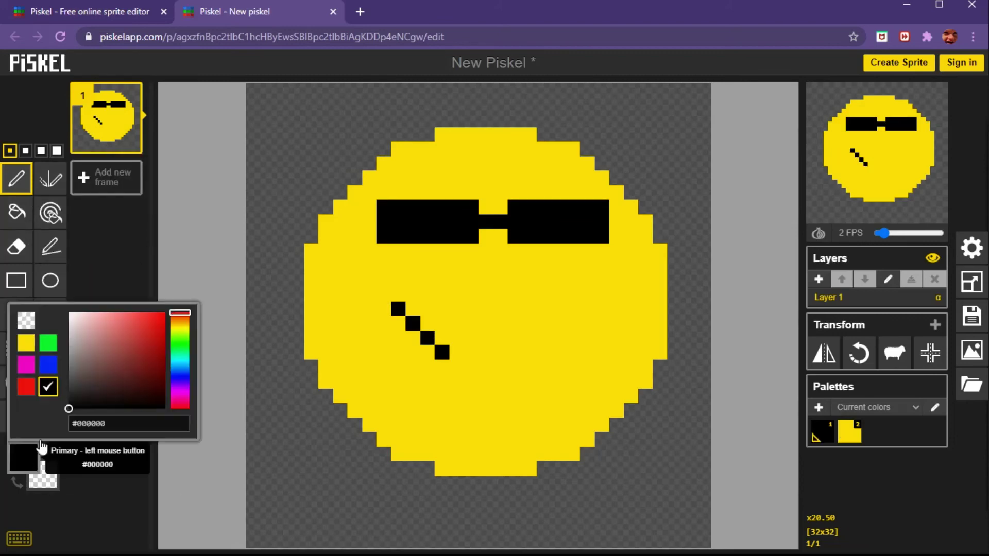
click(25, 343)
click(57, 150)
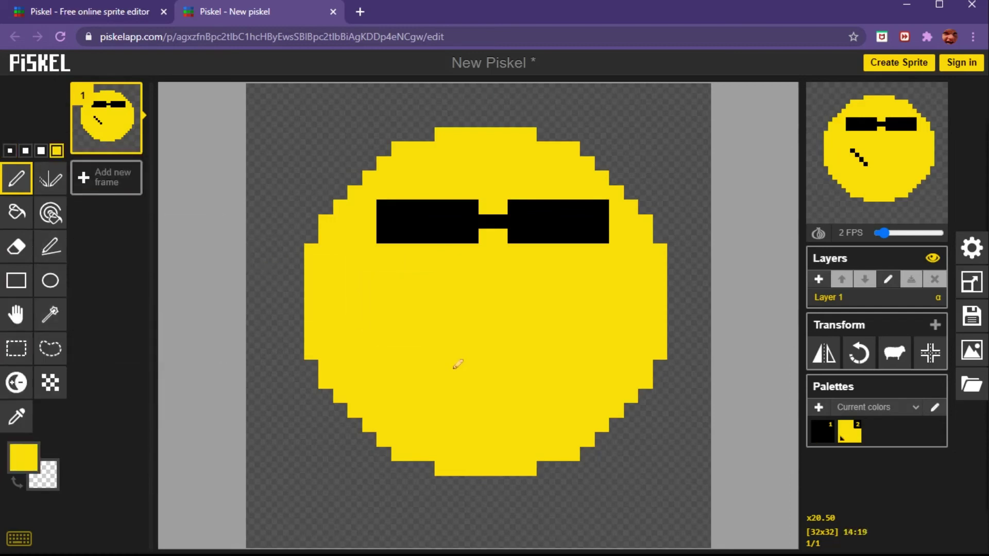
click(10, 151)
click(26, 458)
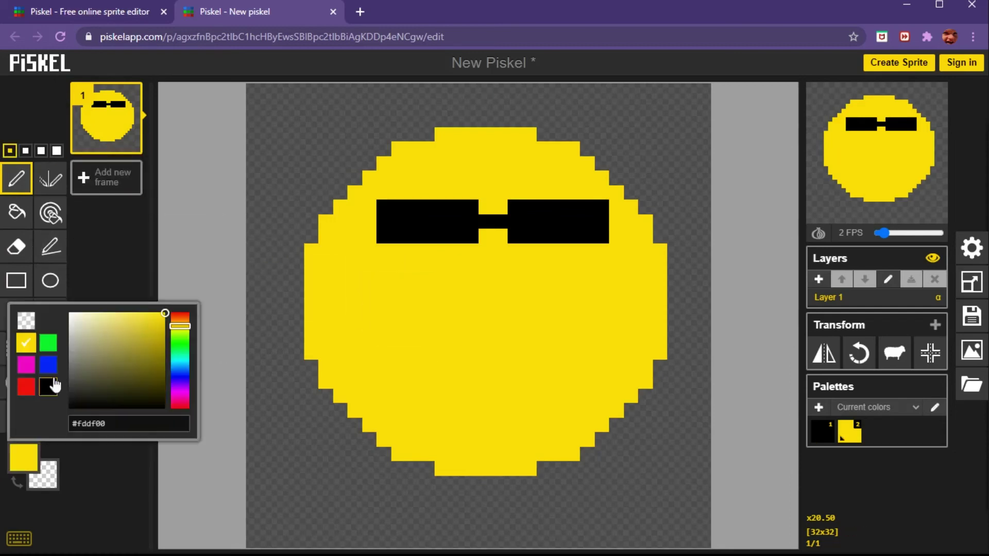
- Draw a wide black smile under the sunglasses, rising at its right end
click(48, 388)
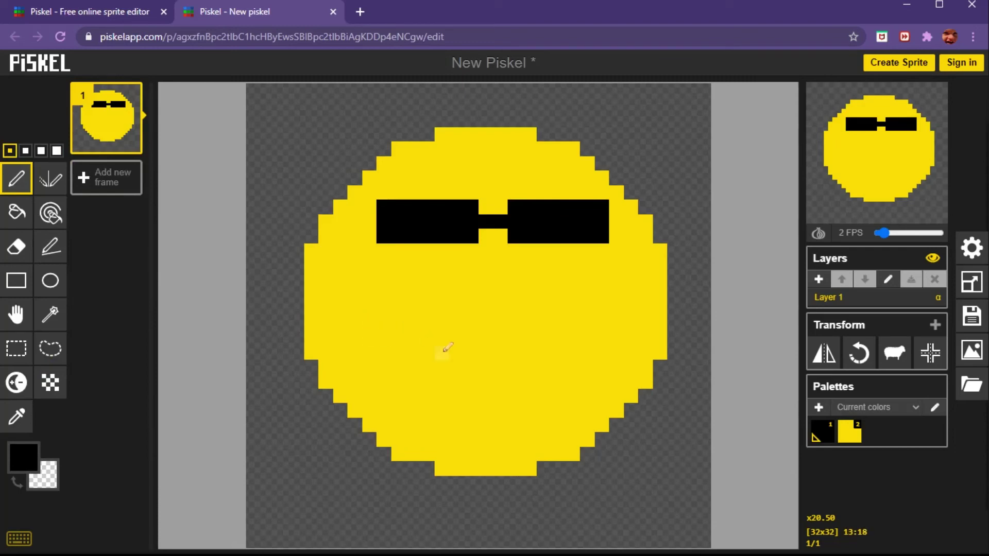
mouse_move(402, 338)
mouse_down()
mouse_move(448, 367)
mouse_move(505, 380)
mouse_move(541, 367)
mouse_up()
drag(581, 335, 595, 310)
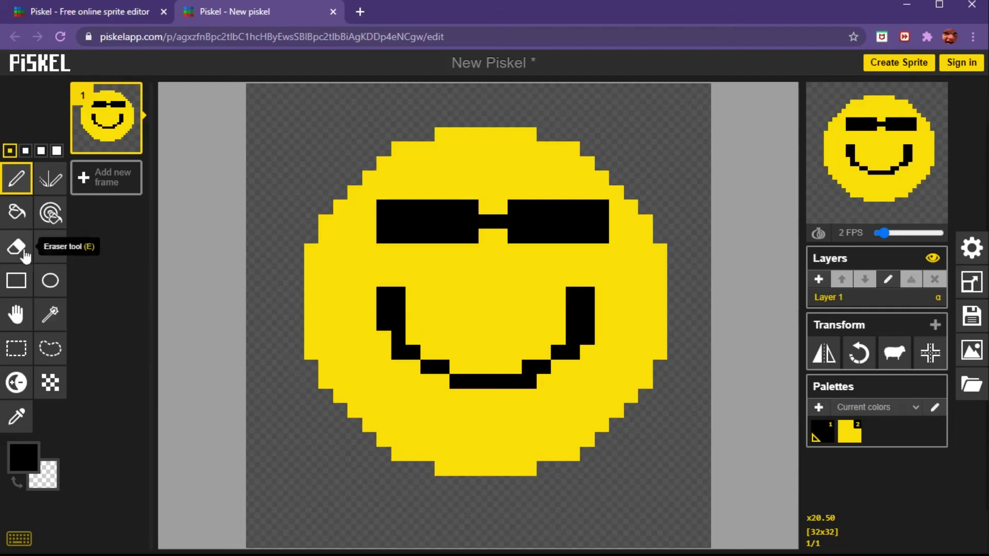
- Tidy the smile's left corner and a stray pixel in yellow, then reselect black
click(23, 456)
click(26, 342)
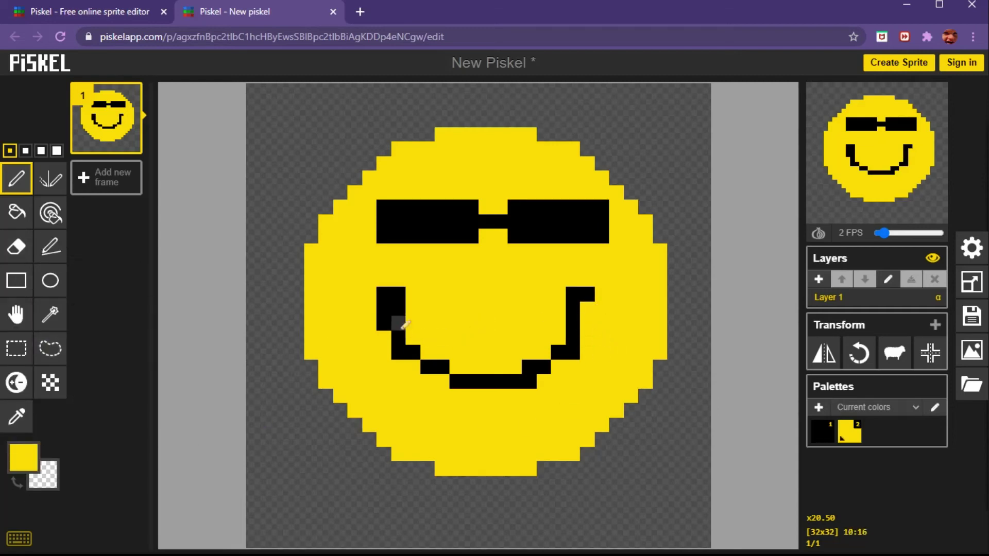
drag(402, 324, 391, 310)
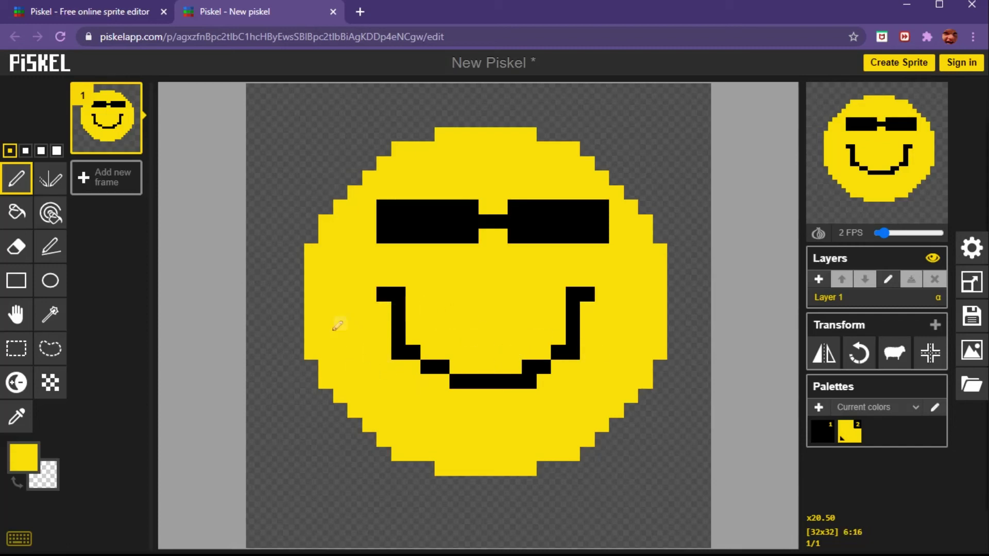
click(534, 374)
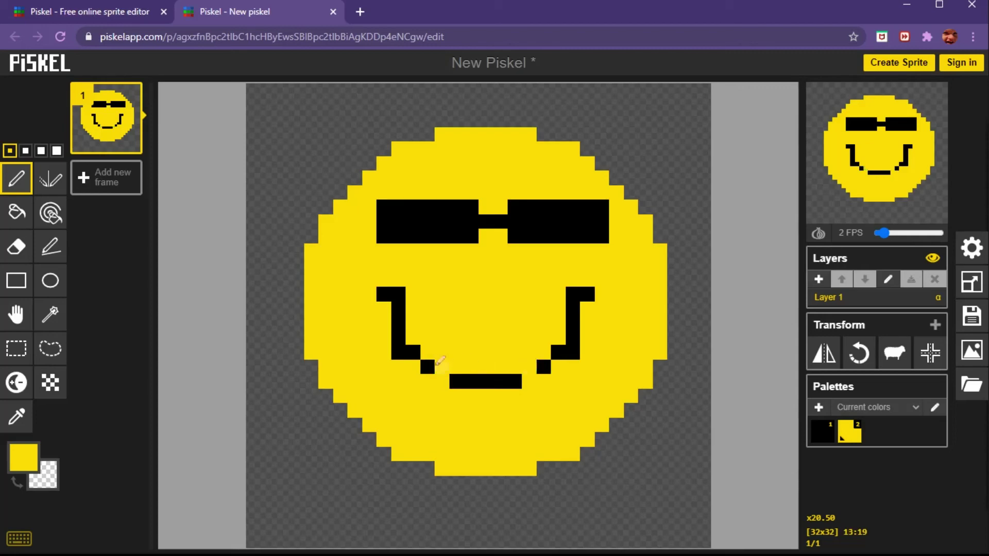
click(24, 458)
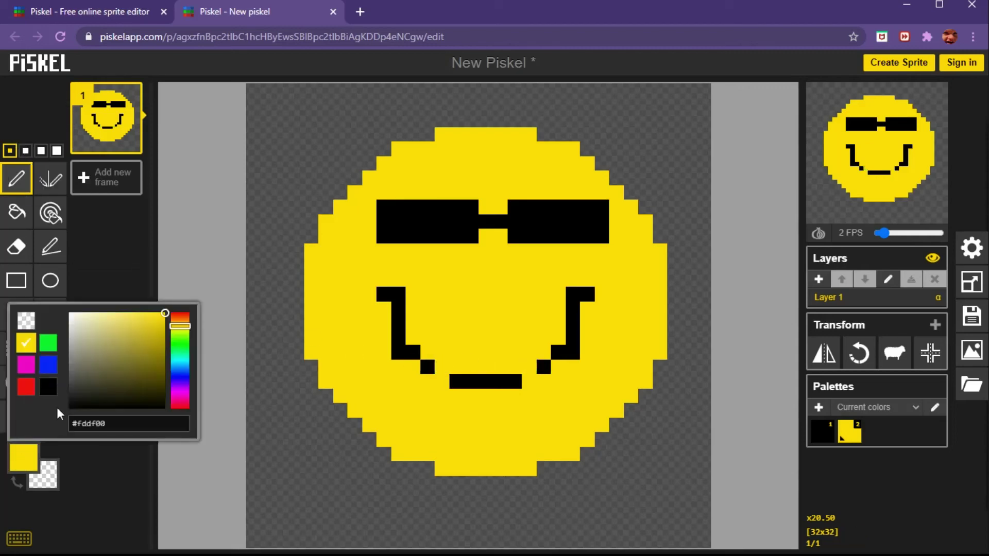
click(49, 387)
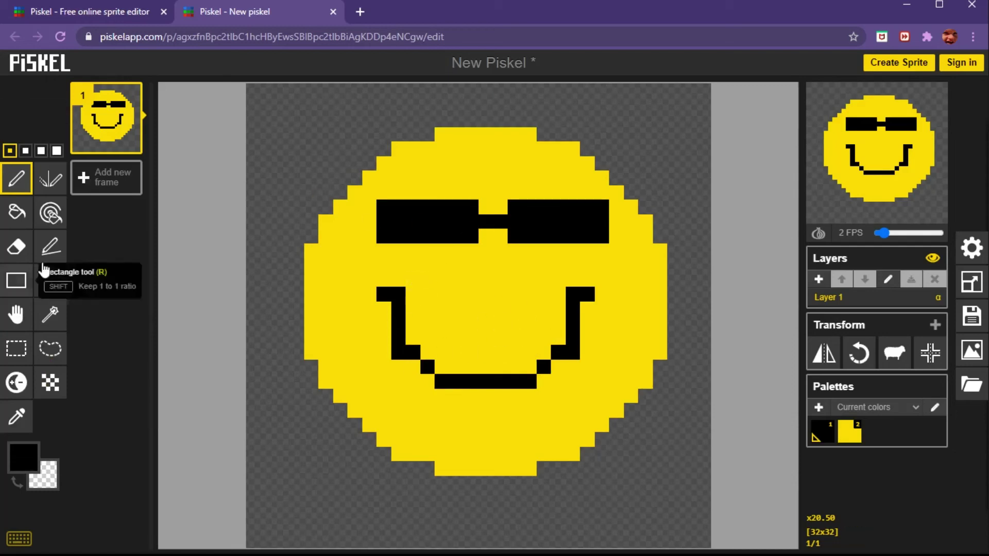
- Duplicate the first frame and shift the smiley left in frame 2
click(129, 143)
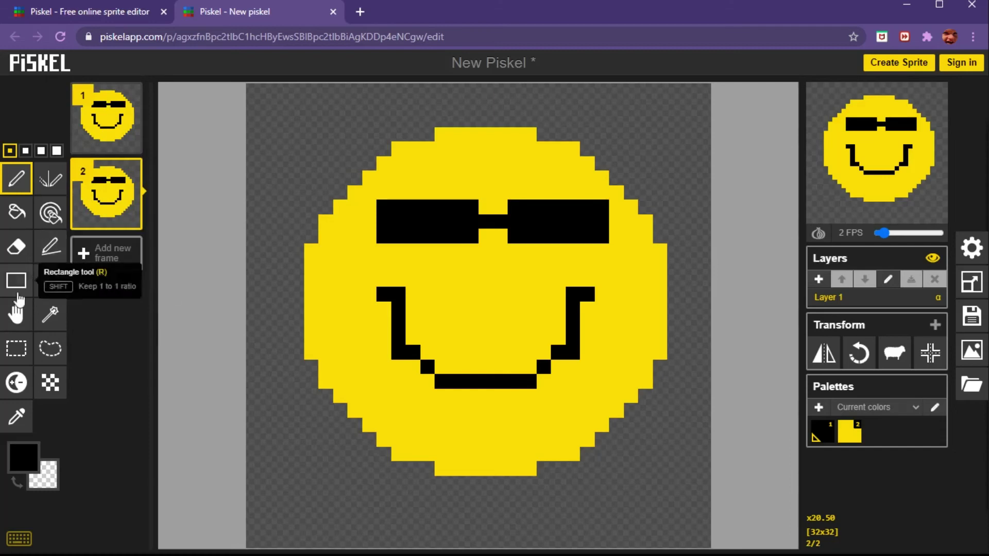
click(16, 314)
drag(515, 278, 413, 273)
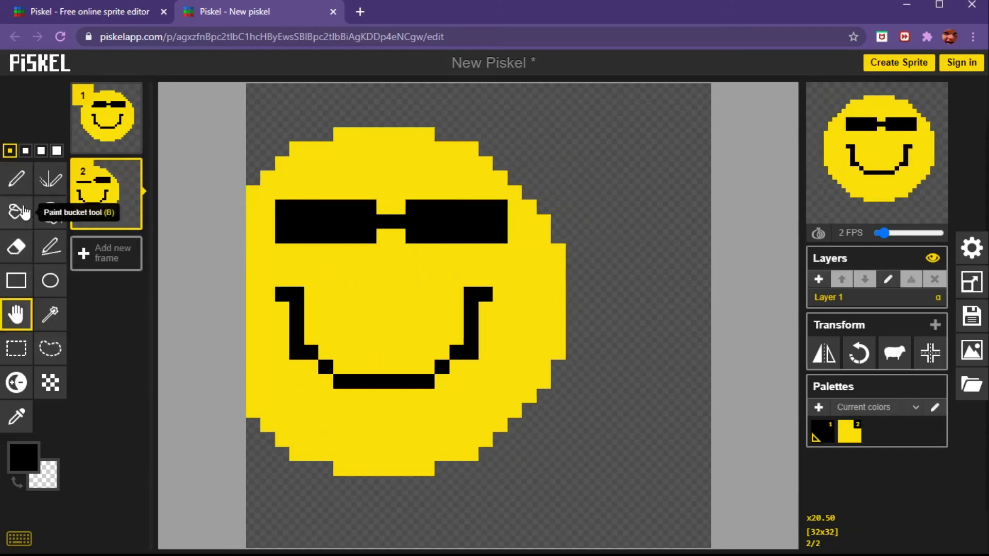
- Bucket-fill the transparent backgrounds of frames 2 and 1 green
click(16, 211)
click(23, 457)
click(48, 344)
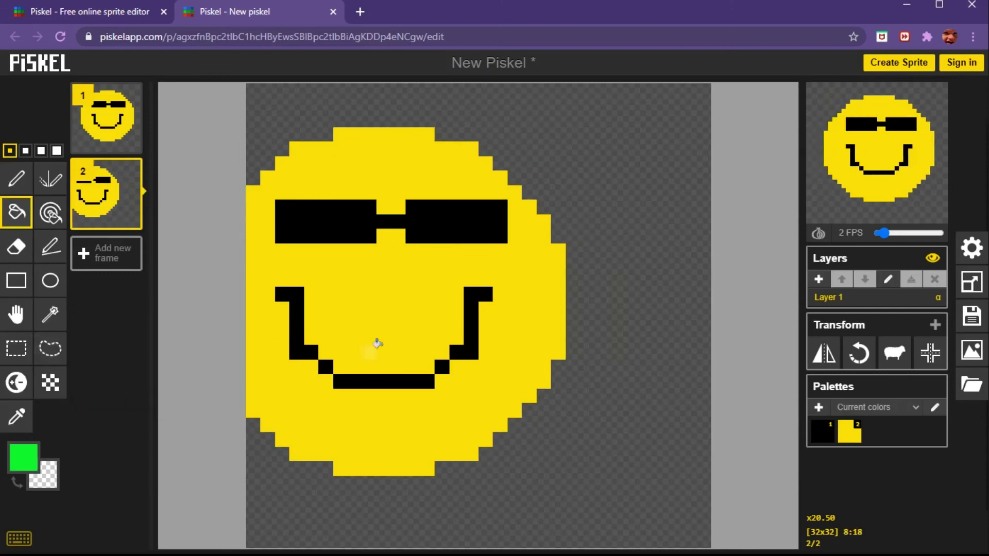
click(561, 366)
click(138, 123)
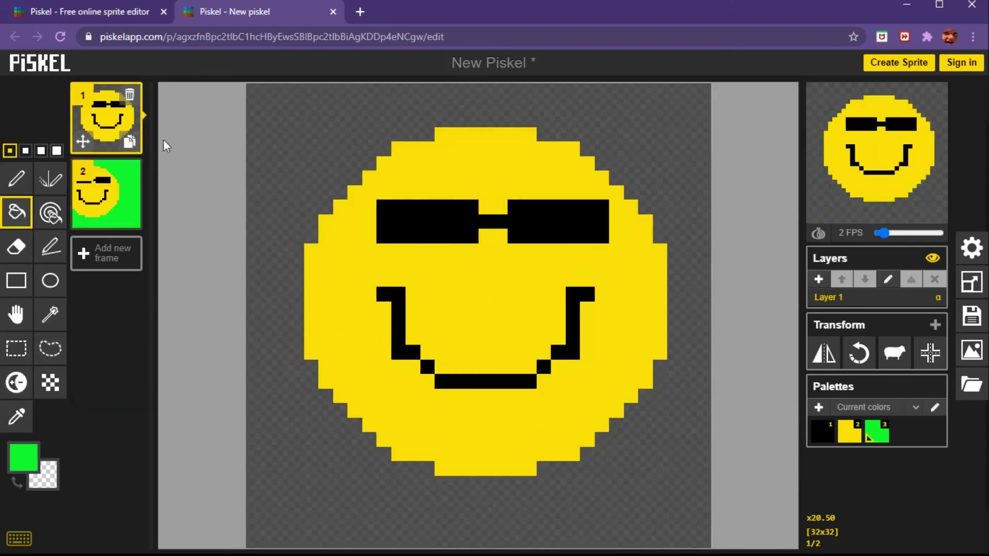
click(292, 216)
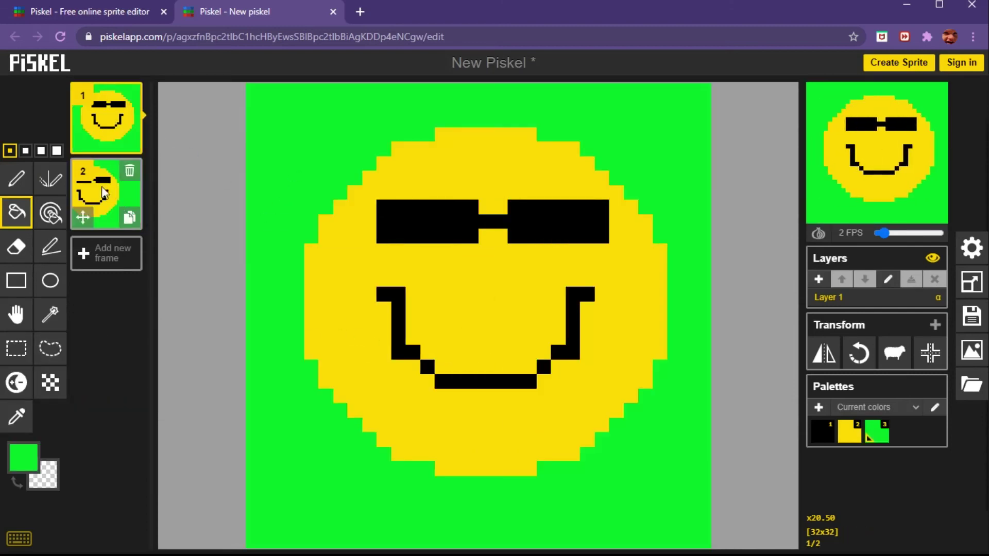
- Add a duplicate of frame 1 as frame 3, shift its smiley right, and fill the exposed left strip green
click(130, 142)
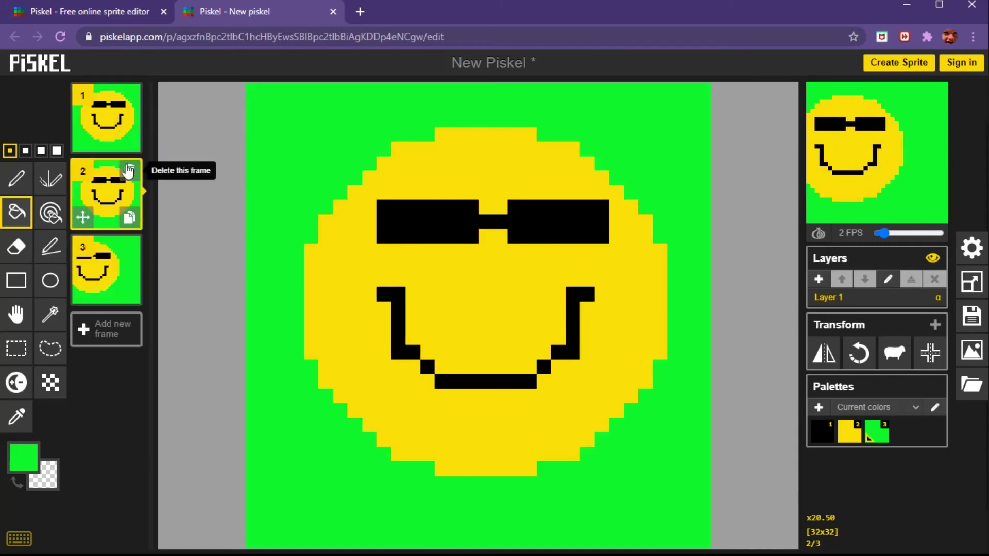
drag(82, 218, 82, 291)
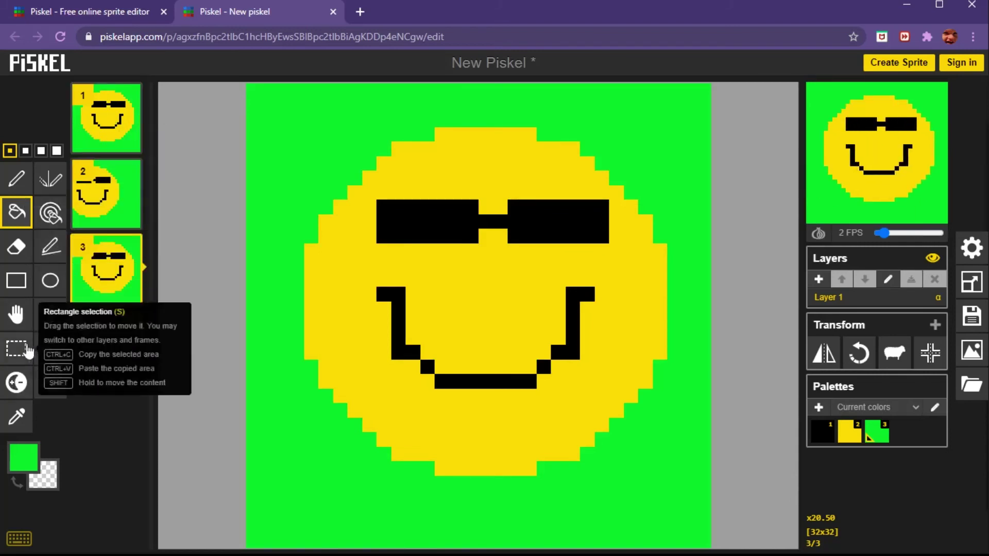
click(16, 314)
drag(508, 287, 683, 301)
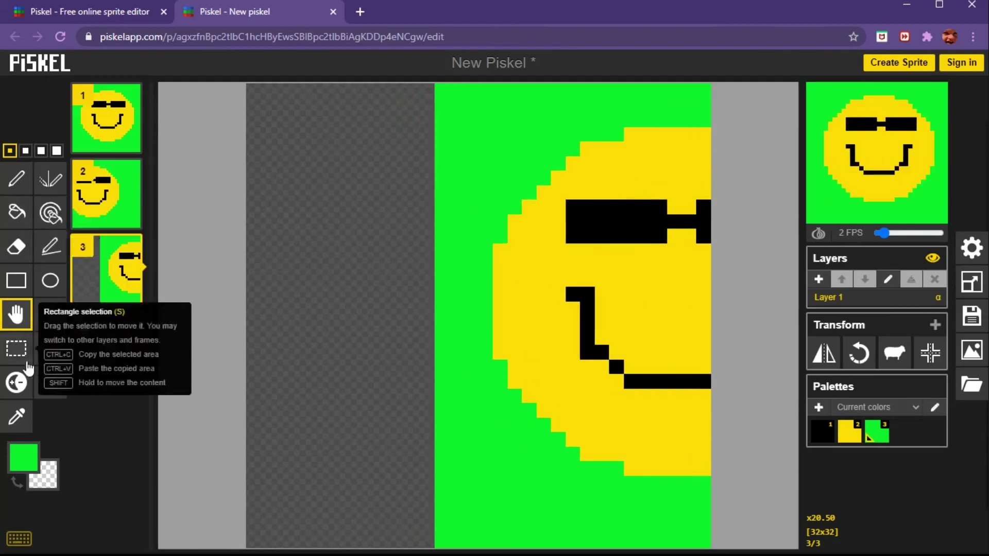
click(17, 214)
click(268, 219)
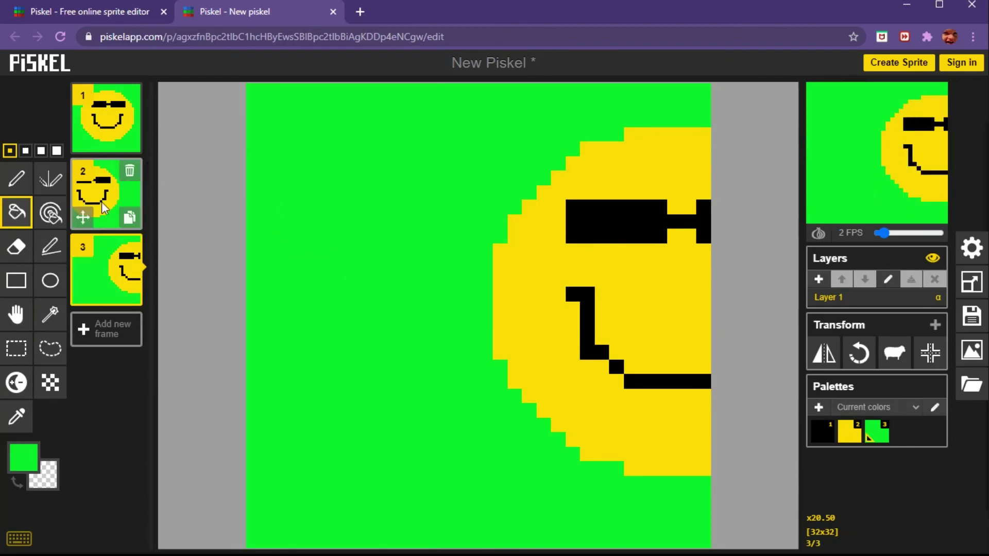
- In frame 2, shift the smiley further left and fill the transparent right strip green
click(114, 195)
click(15, 315)
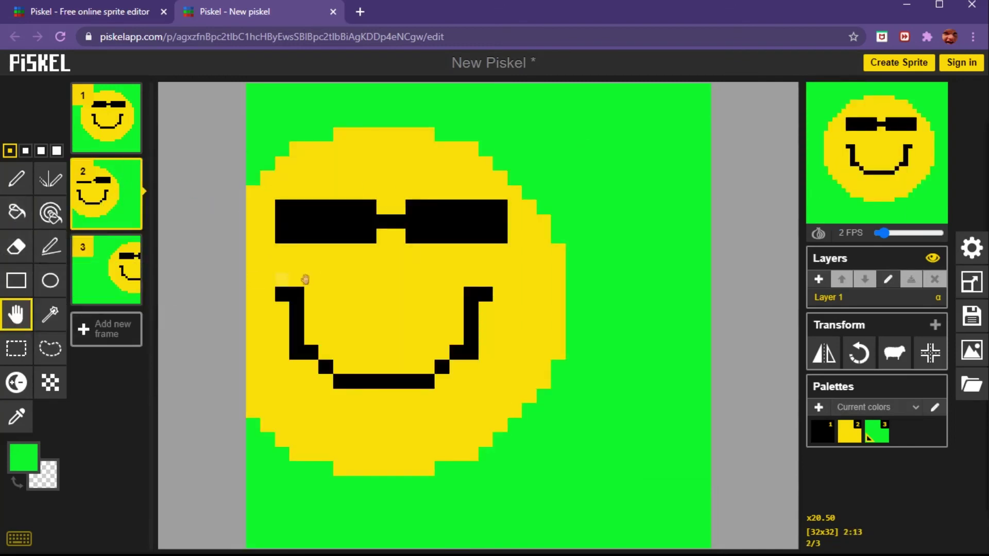
mouse_move(424, 280)
mouse_down()
mouse_move(322, 278)
mouse_move(228, 314)
mouse_up()
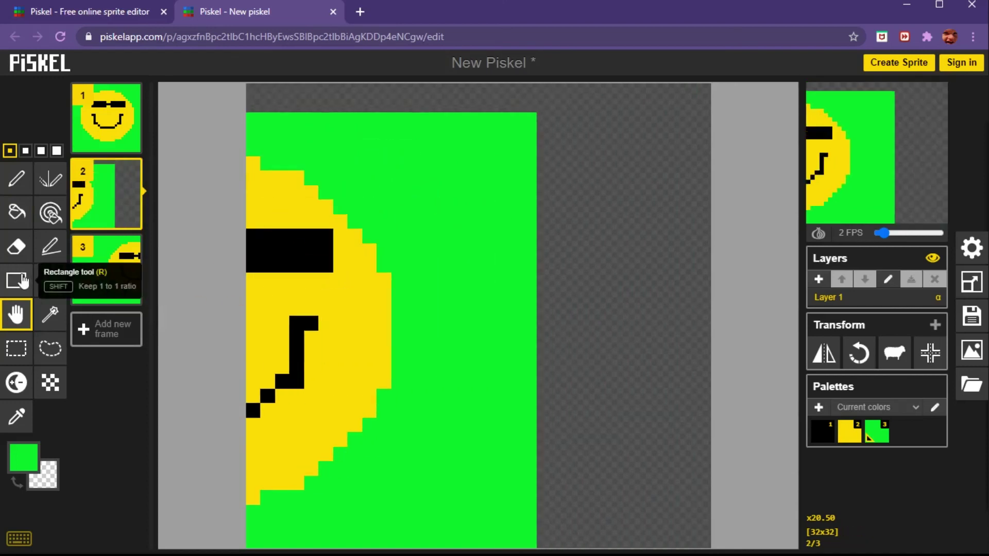
click(16, 212)
click(574, 287)
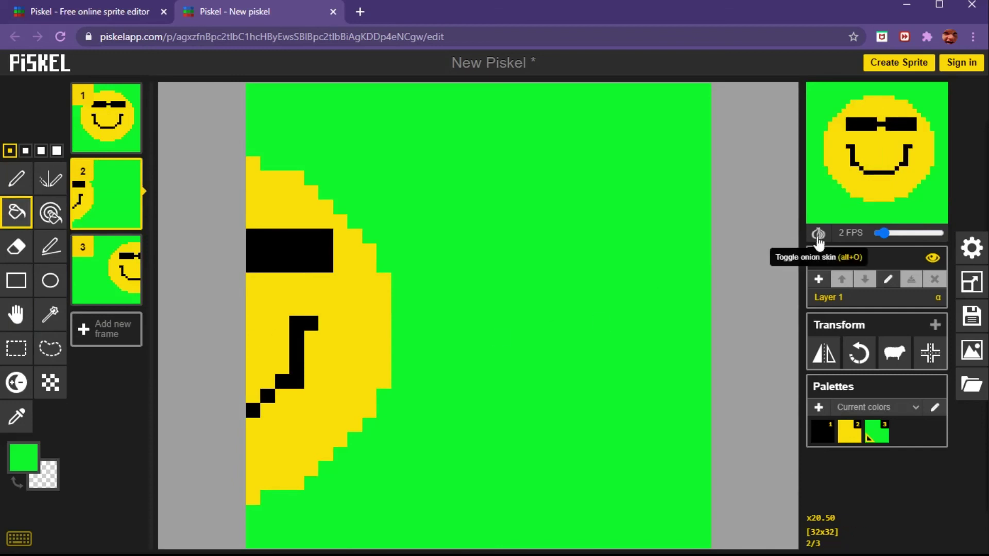
- Nudge frame 2's smiley up slightly
mouse_move(849, 161)
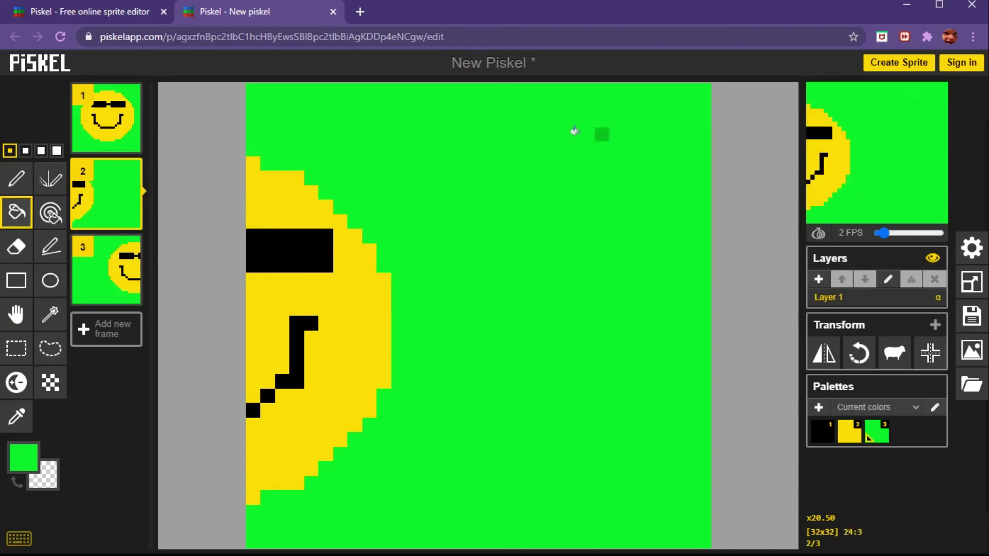
click(16, 315)
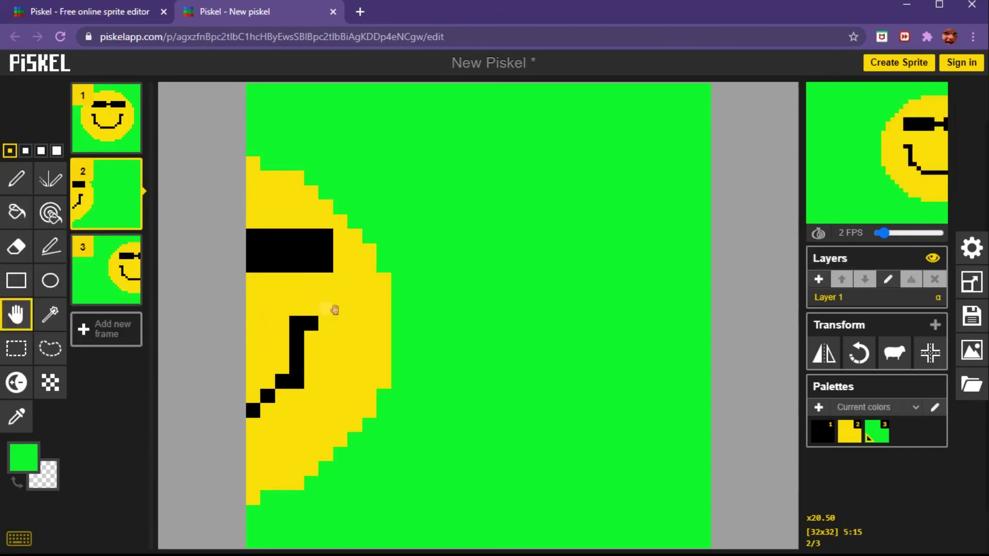
drag(338, 303, 338, 285)
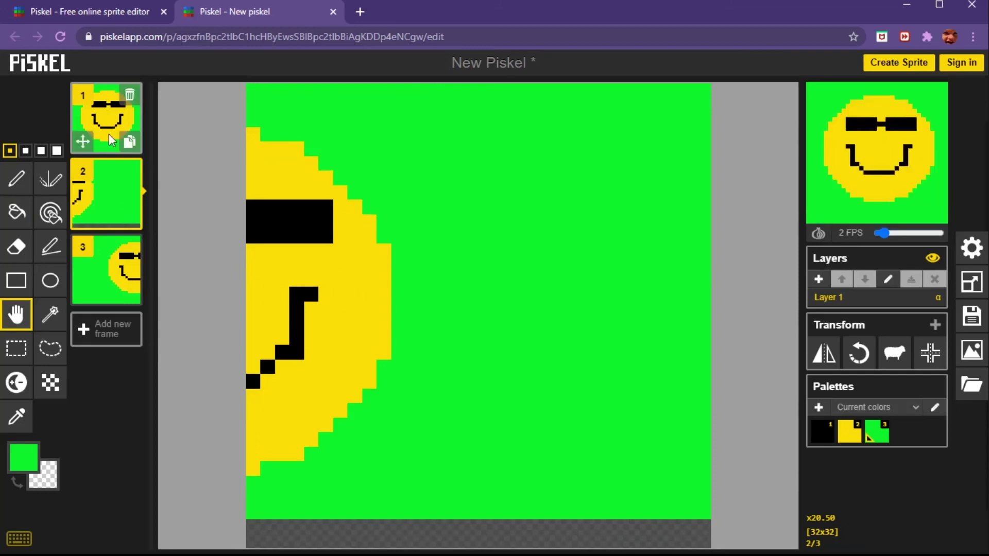
click(16, 212)
click(479, 530)
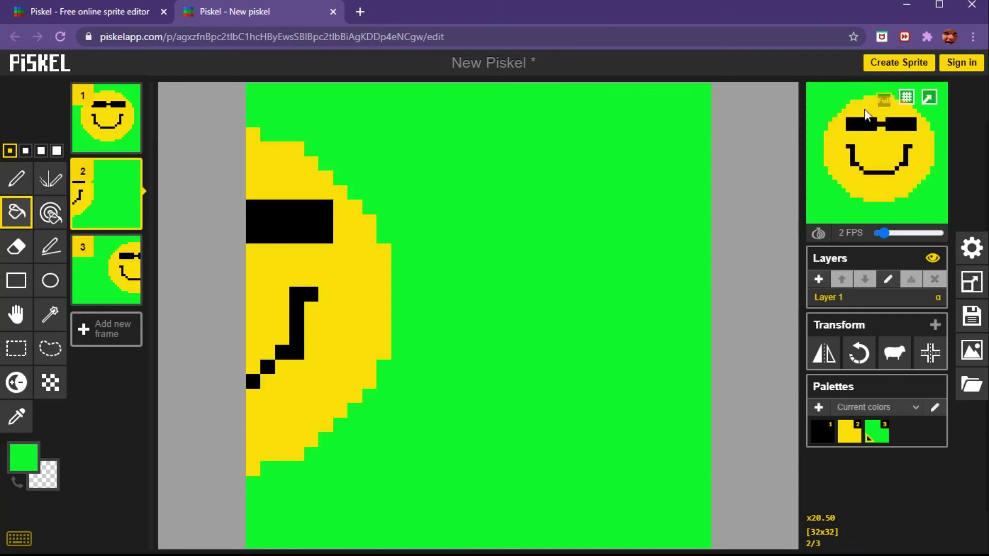
mouse_move(839, 106)
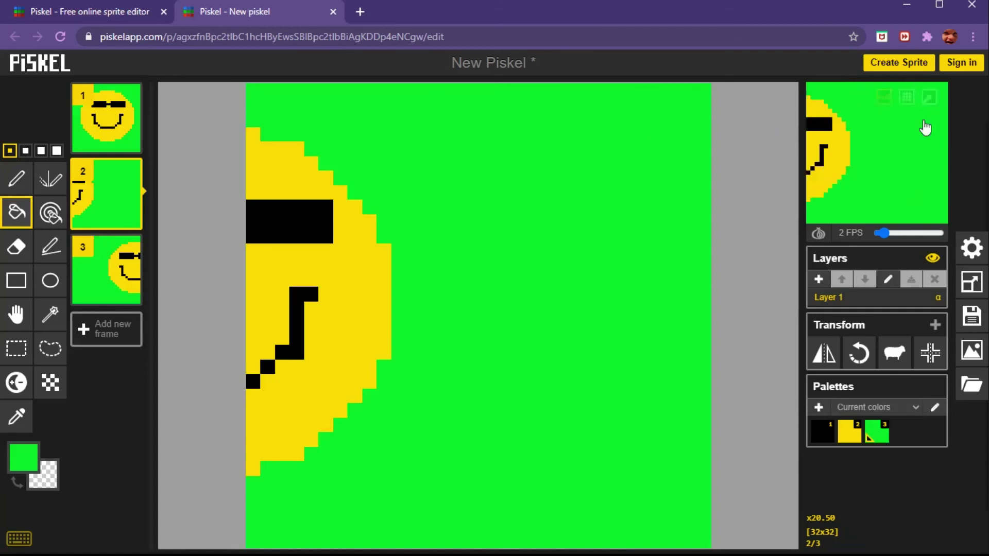
click(971, 316)
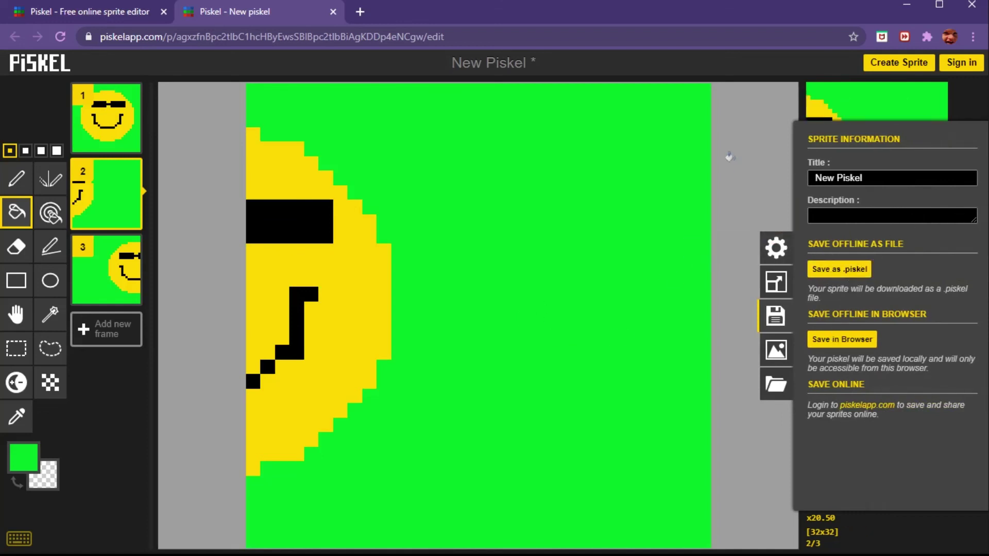
click(743, 142)
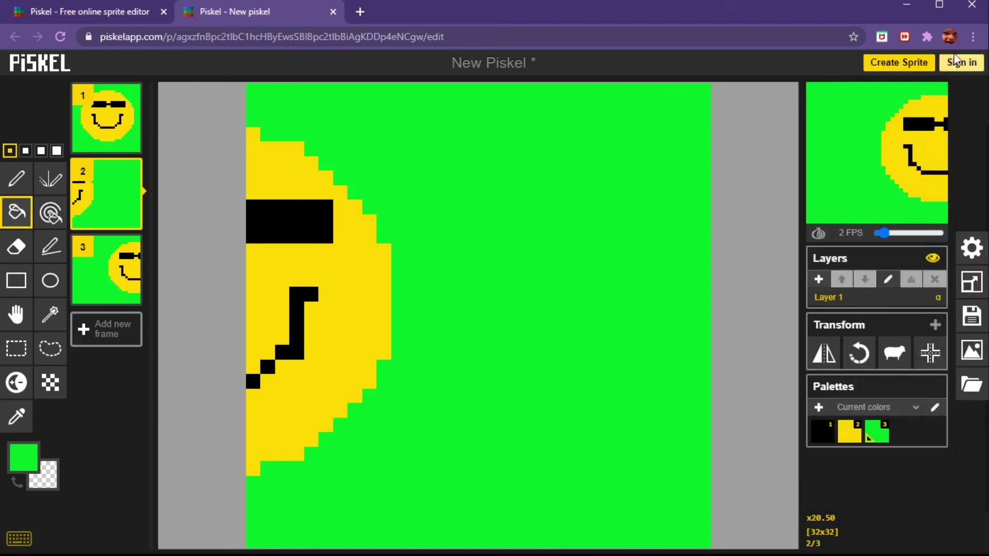